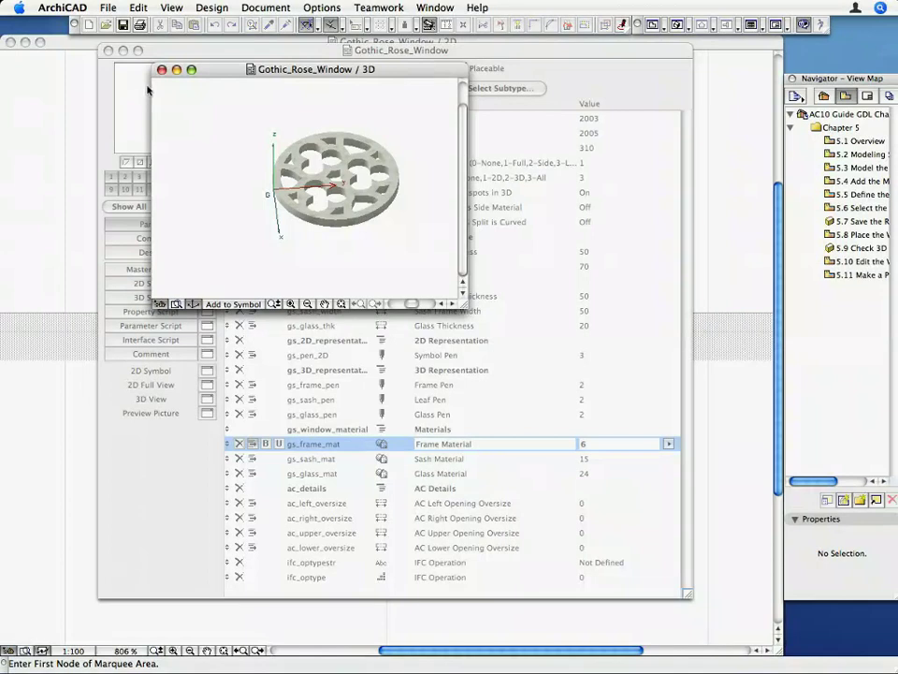
- Close the rose window's 3D preview and move its empty 128×128 preview picture window over the parameters
{"action": "left_click", "coordinate": [162, 70]}
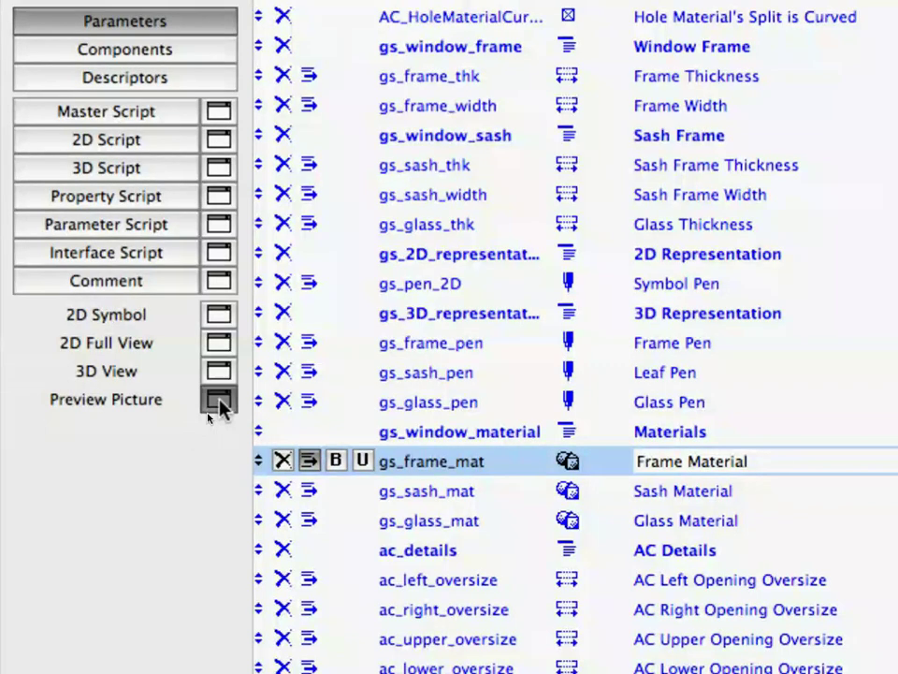
{"action": "left_click", "coordinate": [218, 405]}
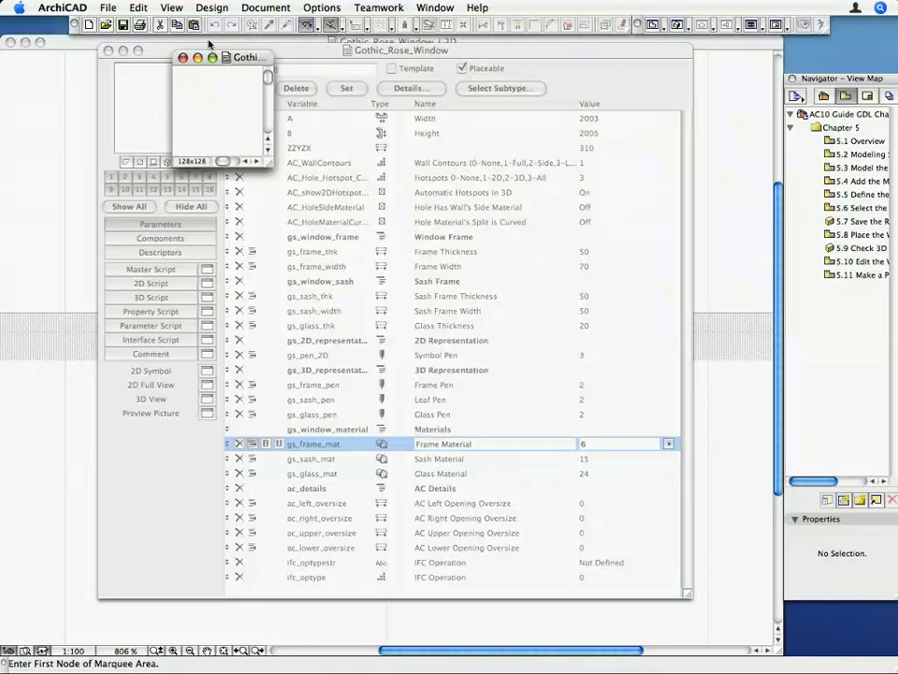
{"action": "left_click_drag", "start_coordinate": [227, 60], "coordinate": [286, 224]}
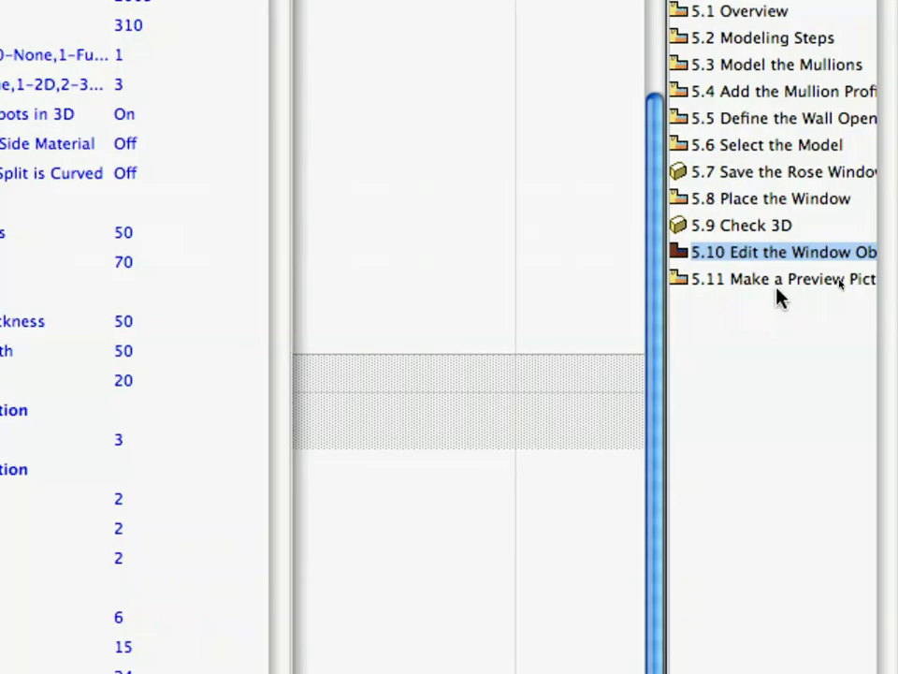
- Open the 5.11 Make a Preview Picture view and switch to the Arrow tool
{"action": "left_click", "coordinate": [777, 286]}
{"action": "double_click", "coordinate": [779, 291]}
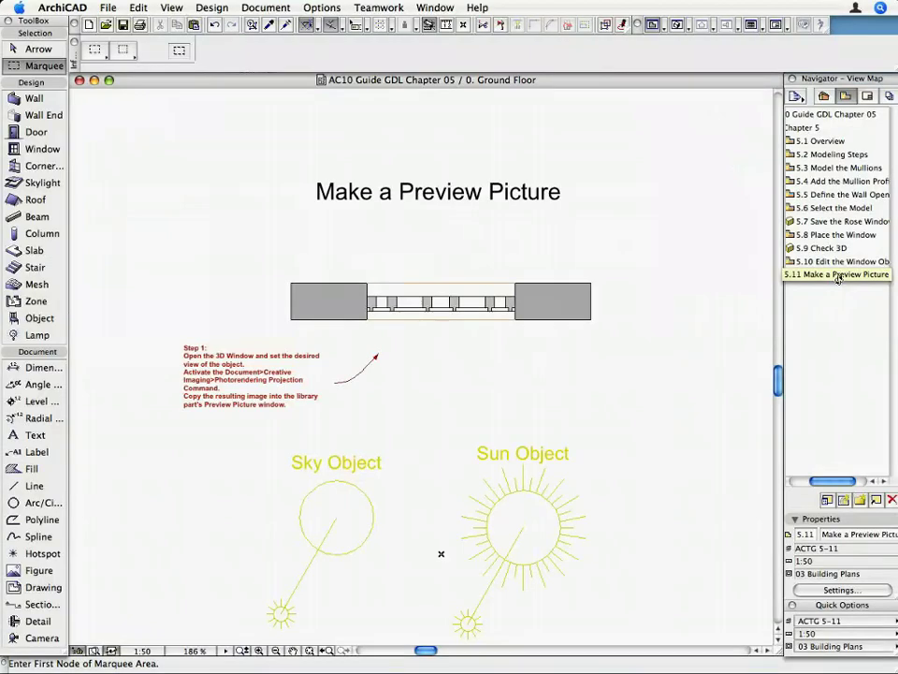
{"action": "left_click", "coordinate": [39, 49]}
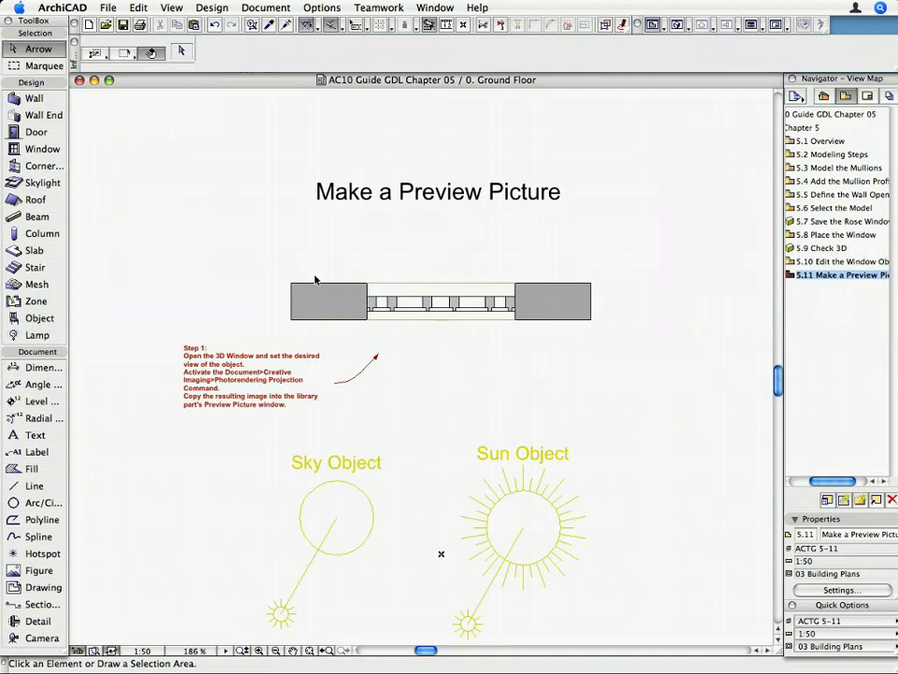
- Set the placed Gothic_Rose_Window's Frame Material to Stn-Marble White in its Materials settings
{"action": "left_click", "coordinate": [453, 310]}
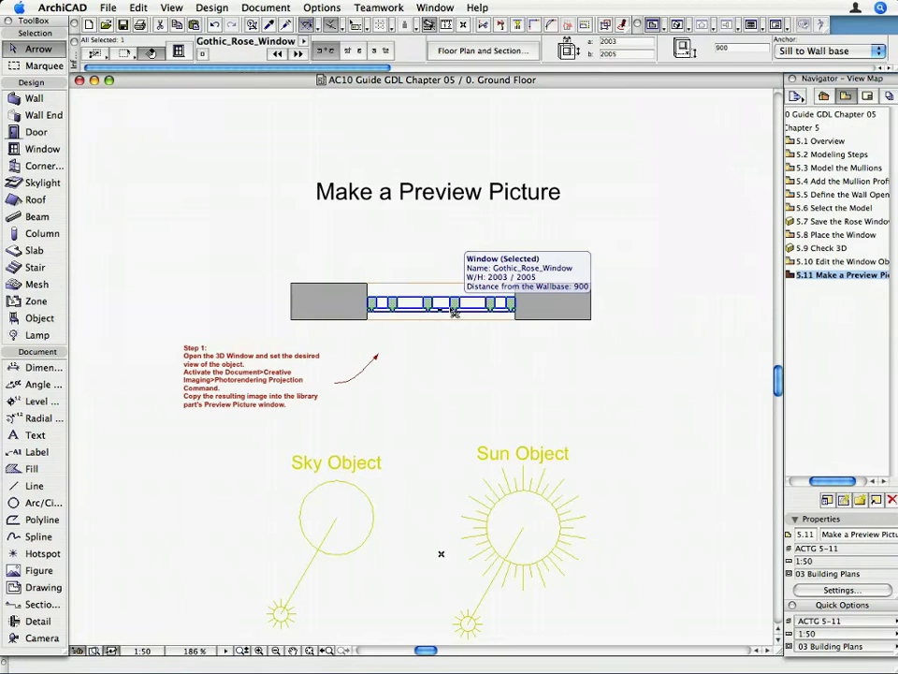
{"action": "double_click", "coordinate": [453, 311]}
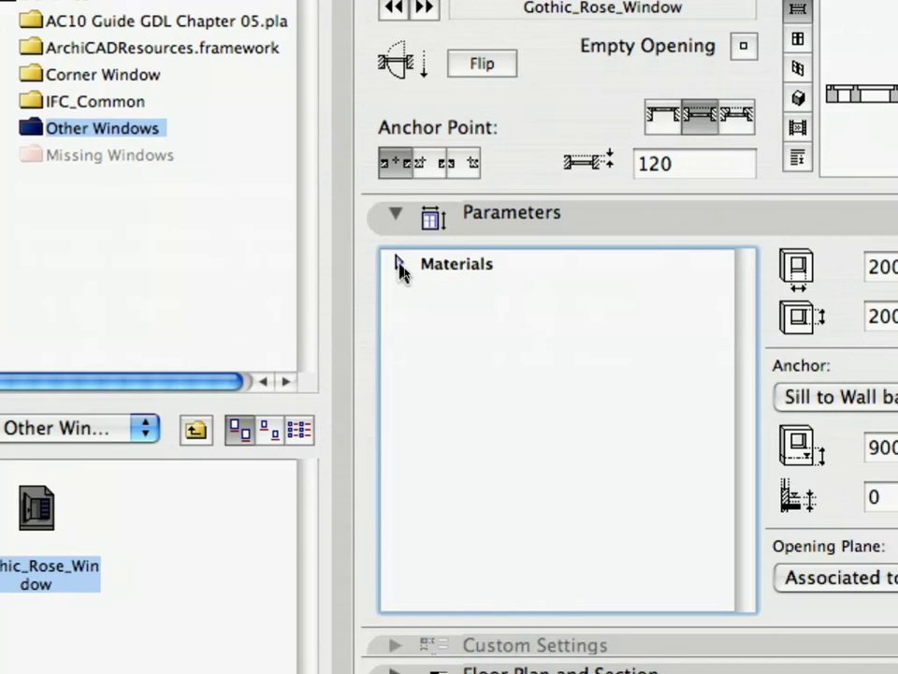
{"action": "left_click", "coordinate": [404, 270]}
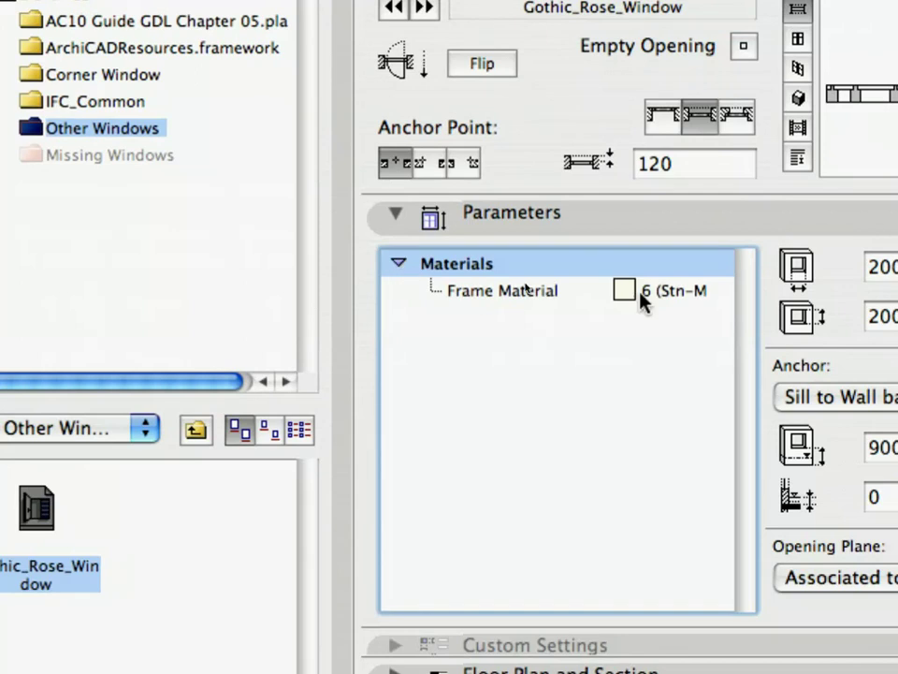
{"action": "left_click", "coordinate": [702, 292]}
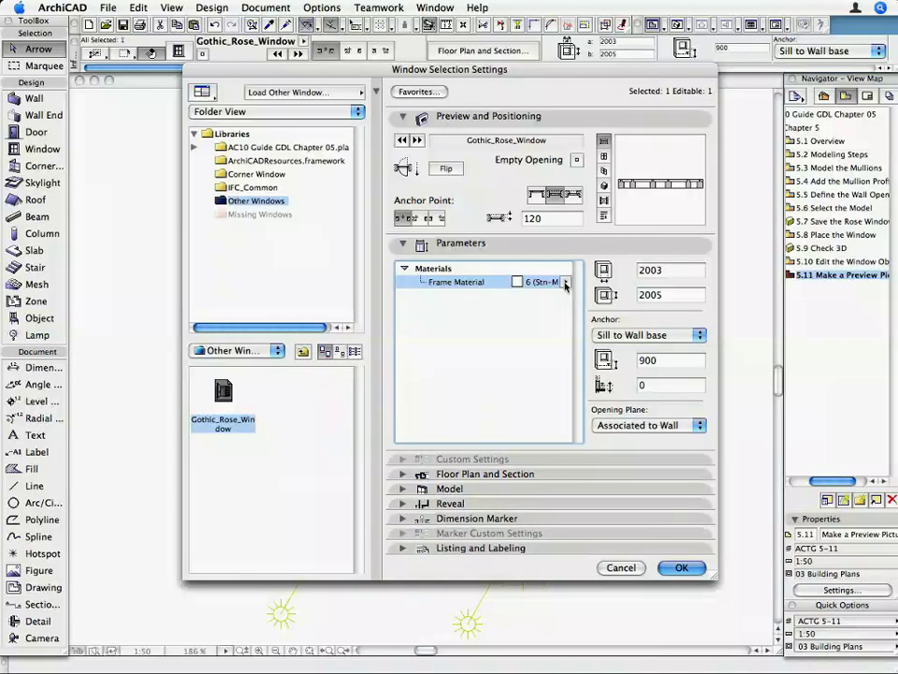
{"action": "left_click", "coordinate": [722, 292]}
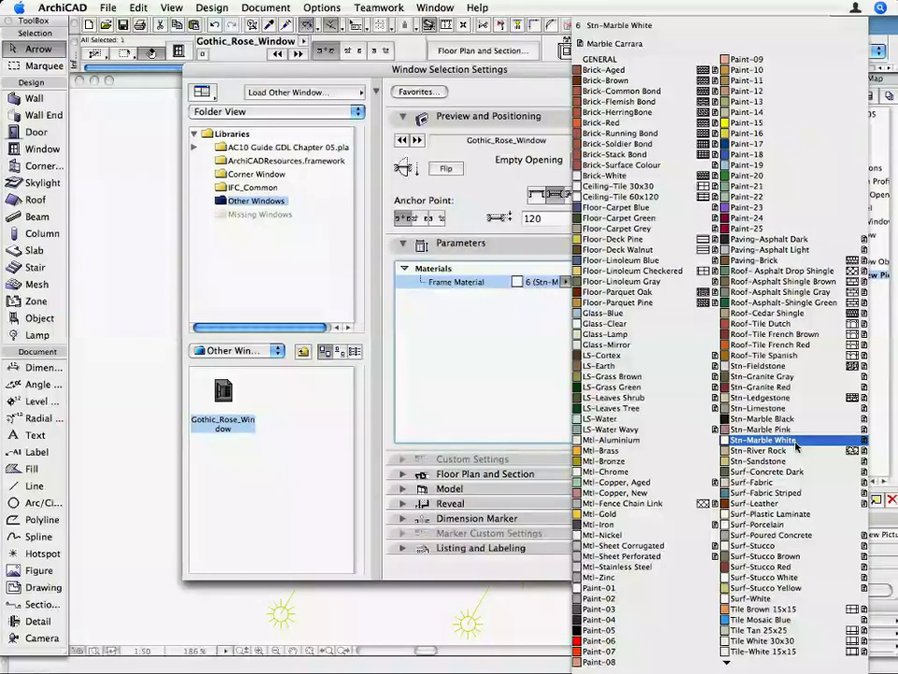
{"action": "left_click", "coordinate": [796, 447]}
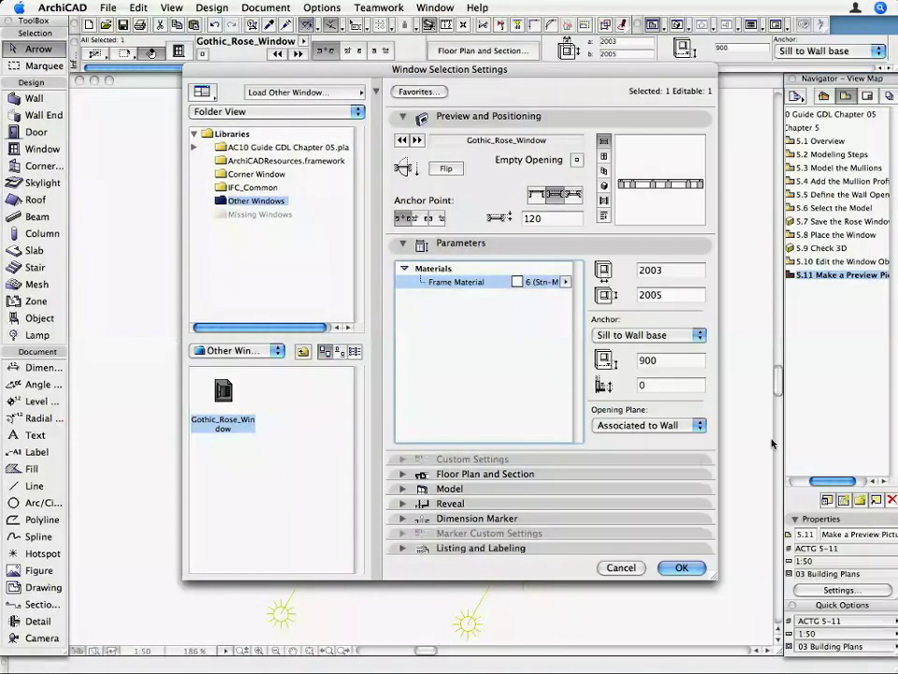
- Confirm the window settings and show all elements in the 3D view
{"action": "left_click", "coordinate": [681, 568]}
{"action": "left_click", "coordinate": [171, 8]}
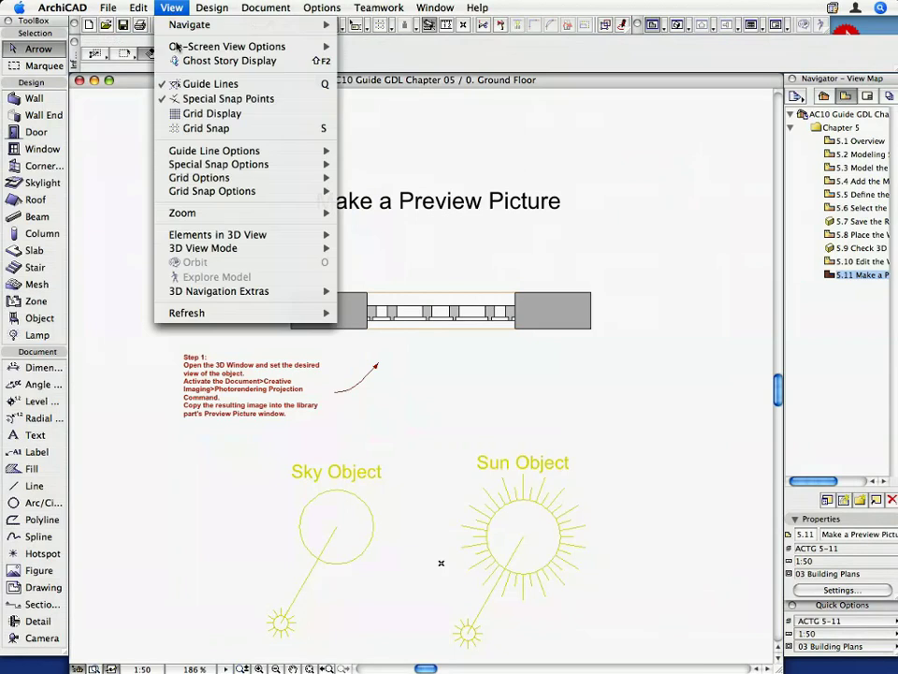
{"action": "mouse_move", "coordinate": [191, 238]}
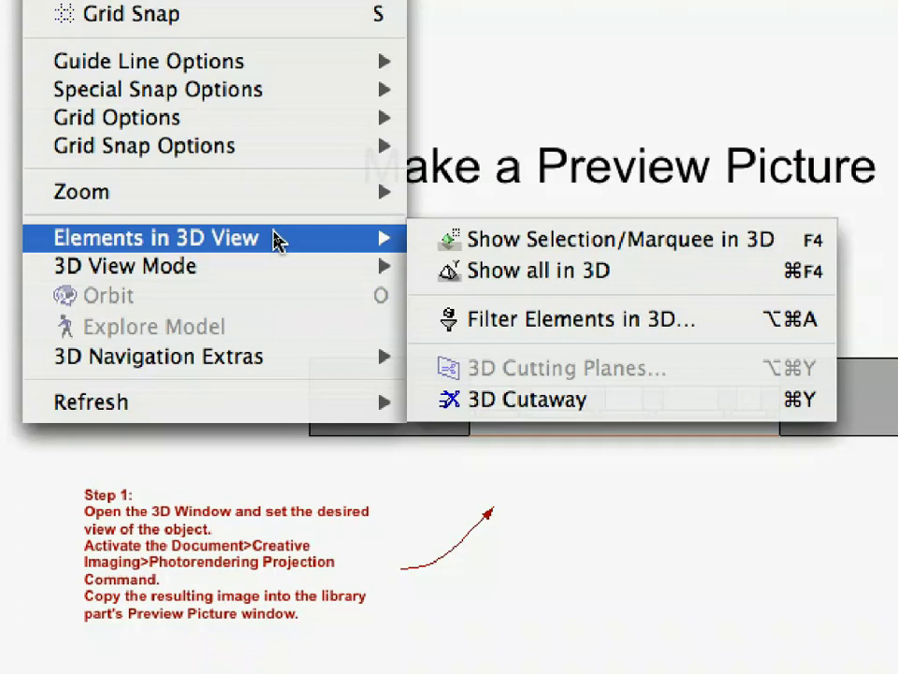
{"action": "left_click", "coordinate": [457, 272]}
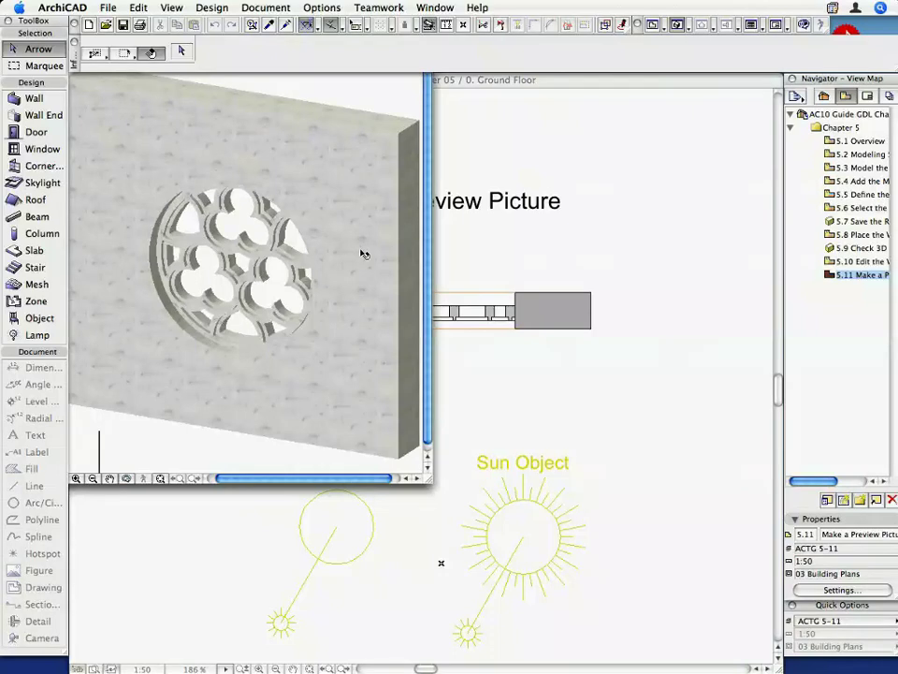
{"action": "left_click", "coordinate": [171, 7]}
{"action": "mouse_move", "coordinate": [232, 251]}
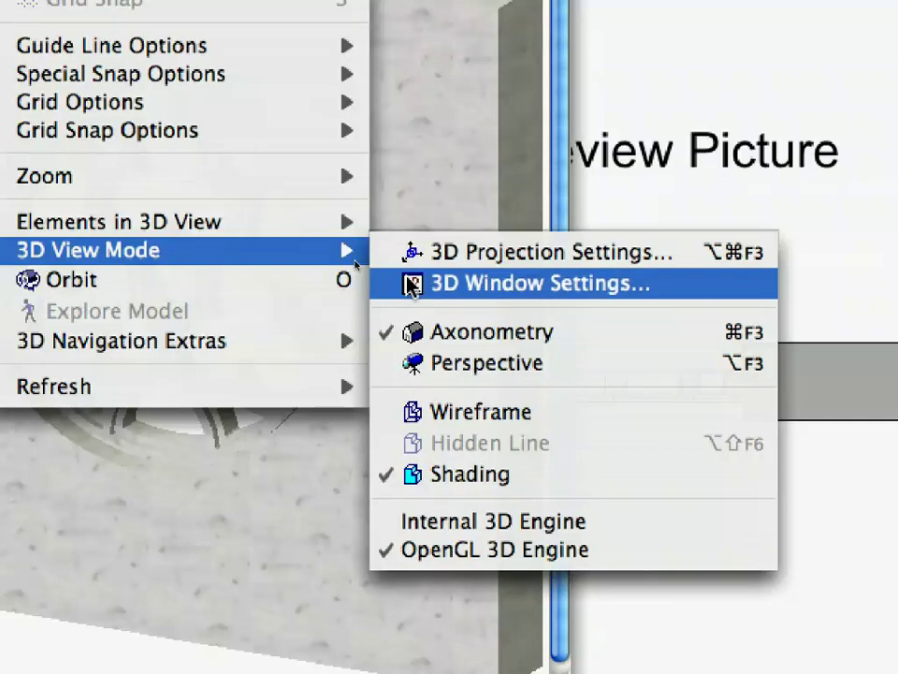
- Set the 3D window to 600 × 600 pixels with Keep Proportions unchecked
{"action": "left_click", "coordinate": [412, 284]}
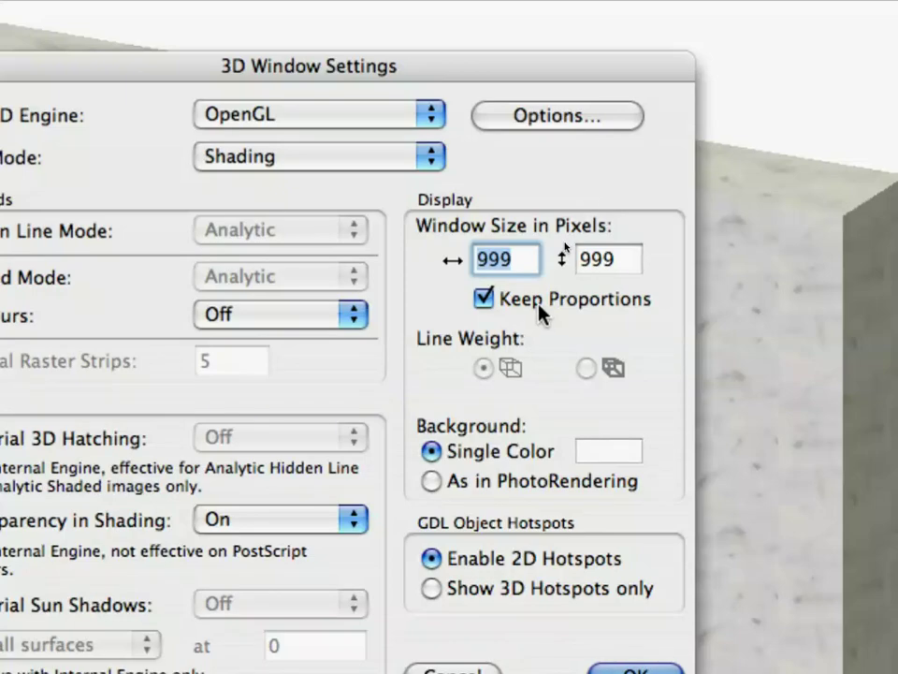
{"action": "left_click", "coordinate": [541, 312]}
{"action": "type", "text": "600"}
{"action": "key", "text": "Tab"}
{"action": "type", "text": "600"}
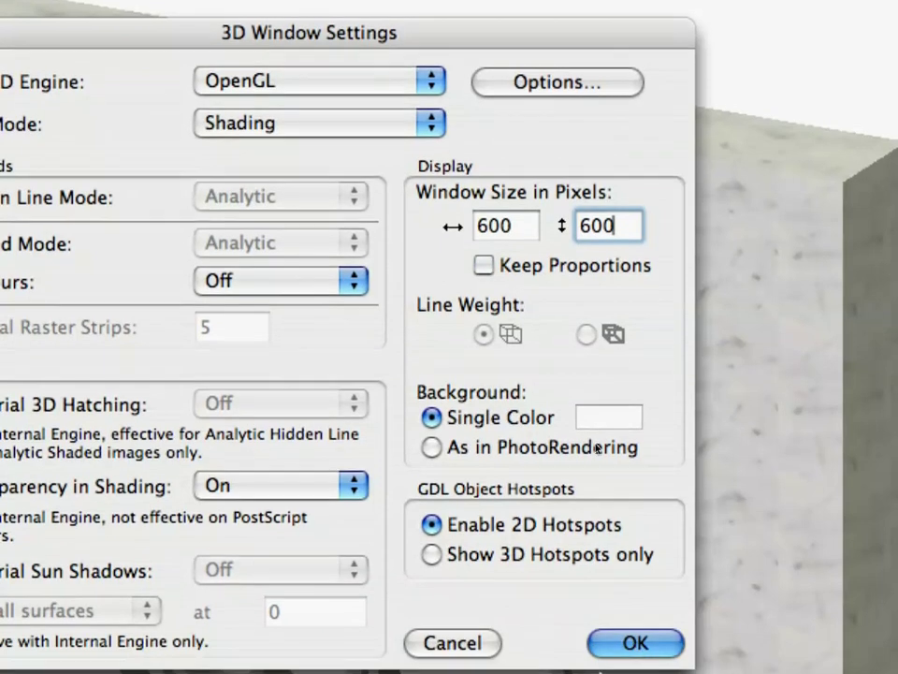
{"action": "left_click", "coordinate": [636, 643]}
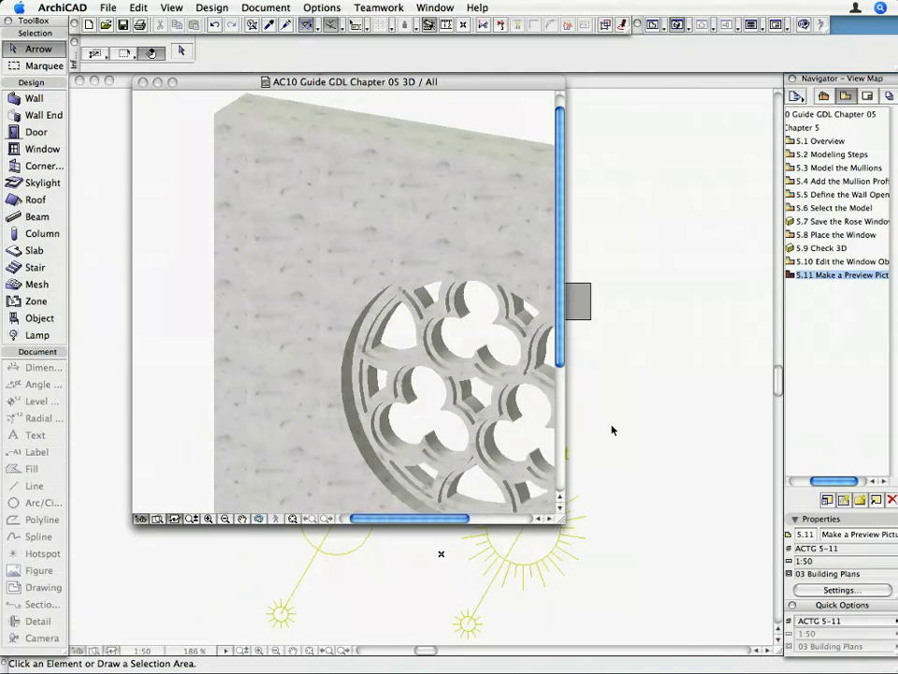
{"action": "left_click", "coordinate": [530, 83]}
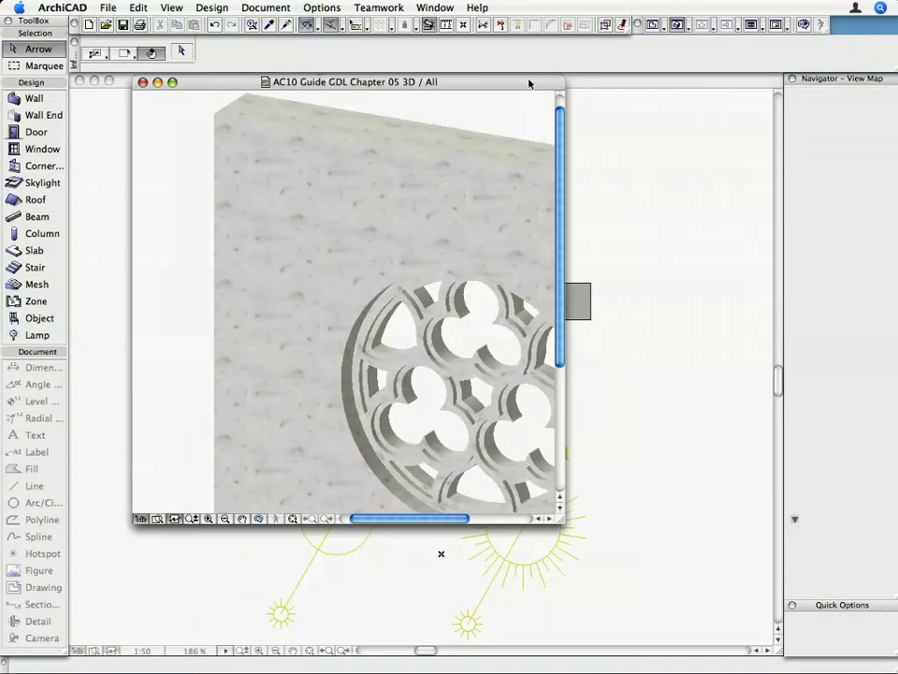
- Set the photorender image size to 128 × 128 pixels
{"action": "left_click", "coordinate": [245, 7]}
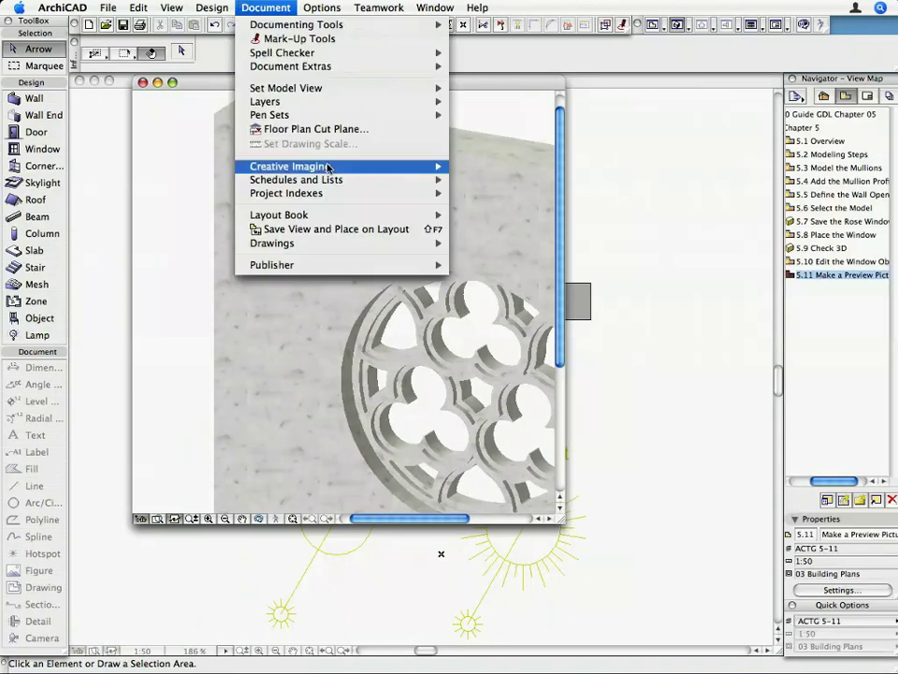
{"action": "mouse_move", "coordinate": [327, 168]}
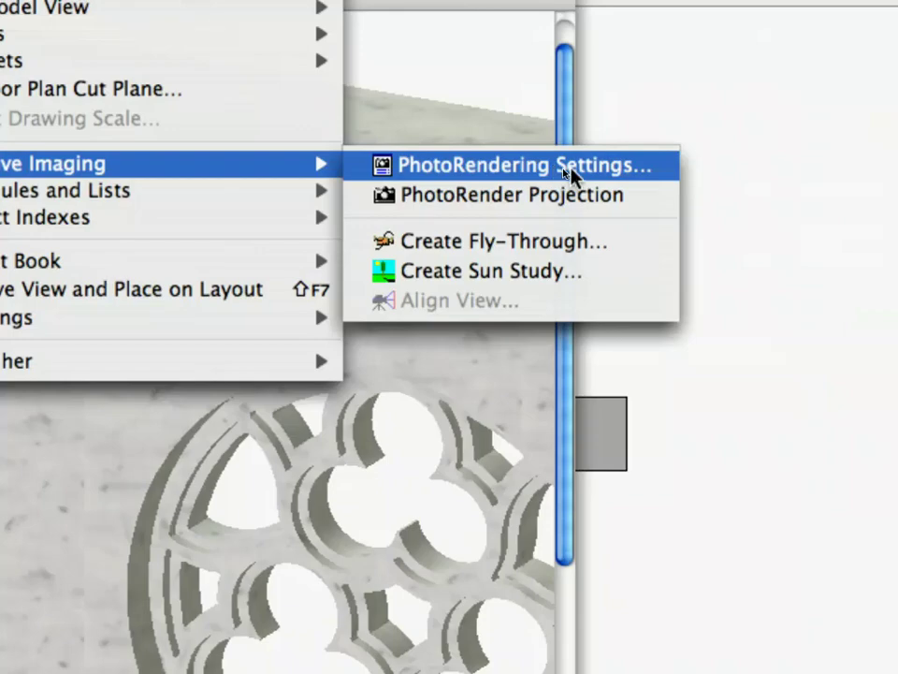
{"action": "left_click", "coordinate": [572, 175]}
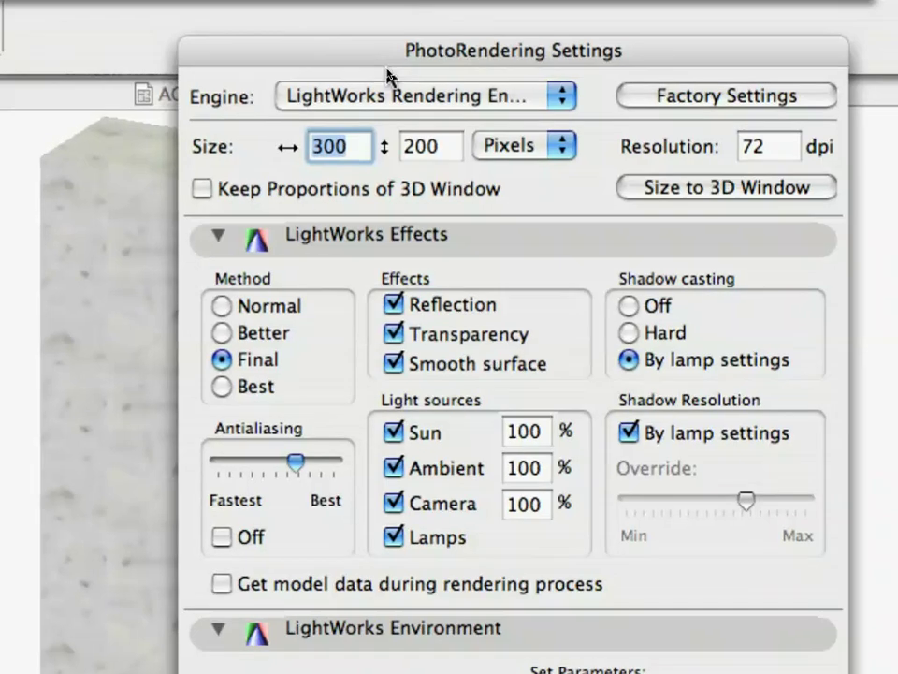
{"action": "type", "text": "128"}
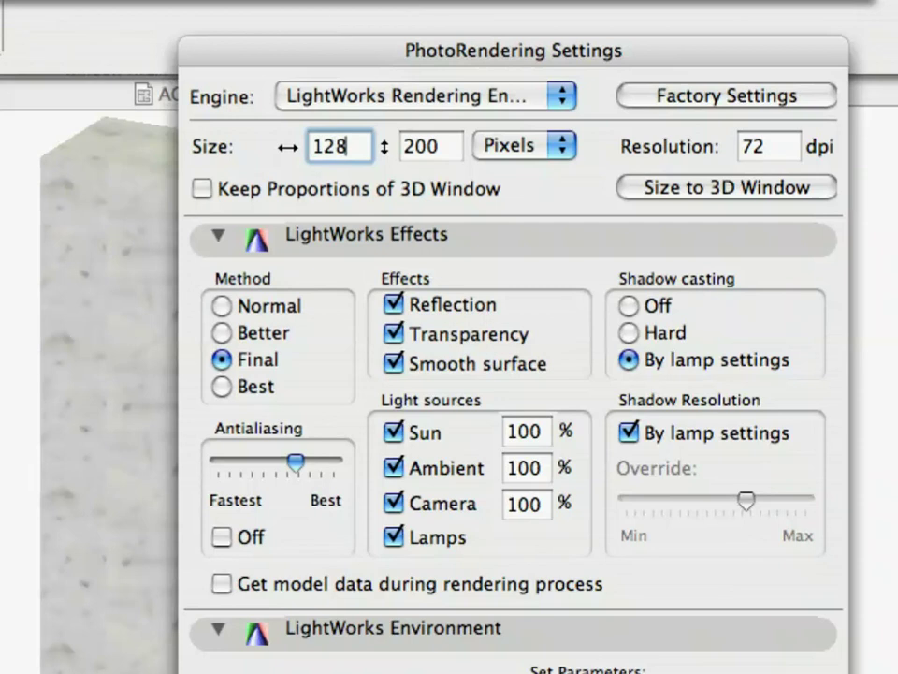
{"action": "key", "text": "Tab"}
{"action": "type", "text": "128"}
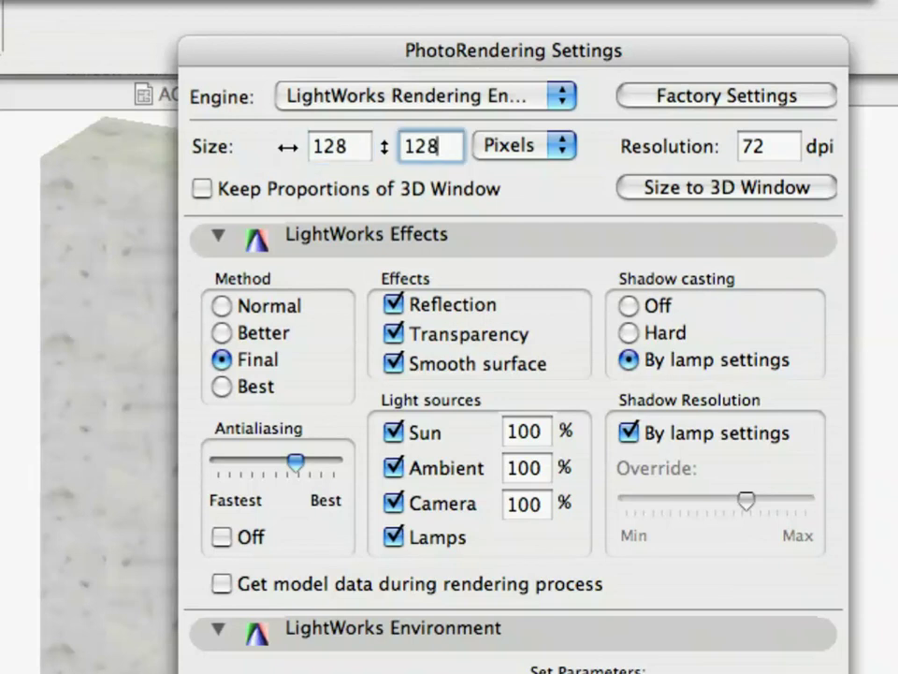
- Keep LightWorks with Best method and maximum antialiasing, and turn off Sun, Ambient and Camera lights
{"action": "left_click", "coordinate": [535, 94]}
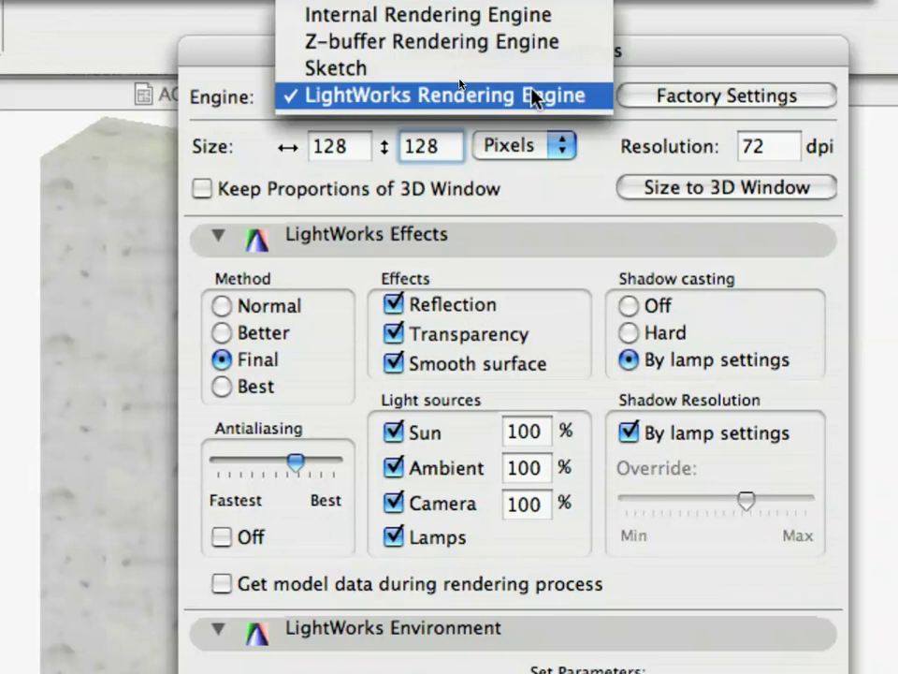
{"action": "left_click", "coordinate": [655, 104]}
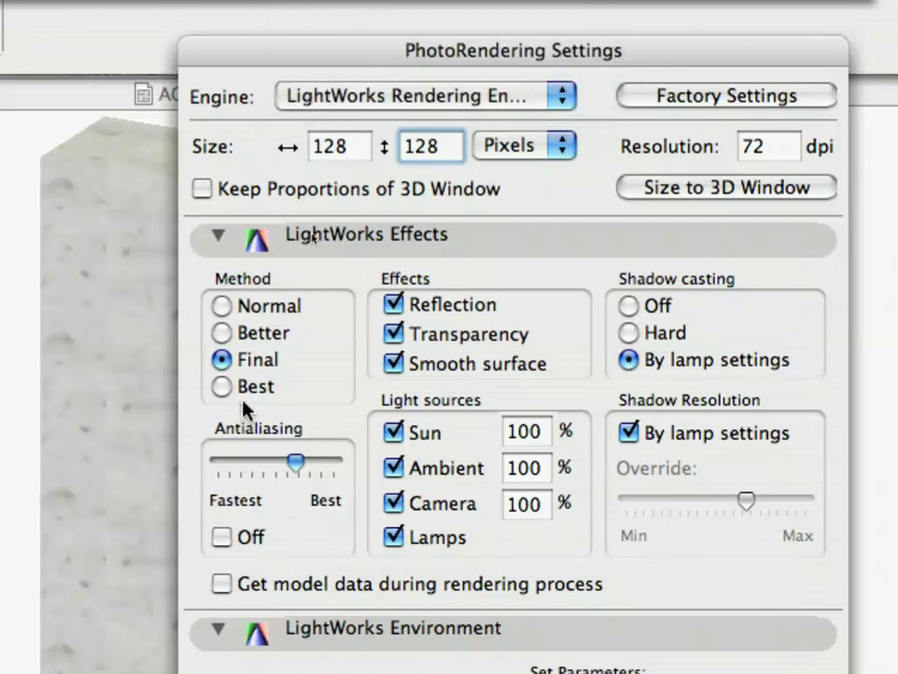
{"action": "left_click", "coordinate": [232, 392]}
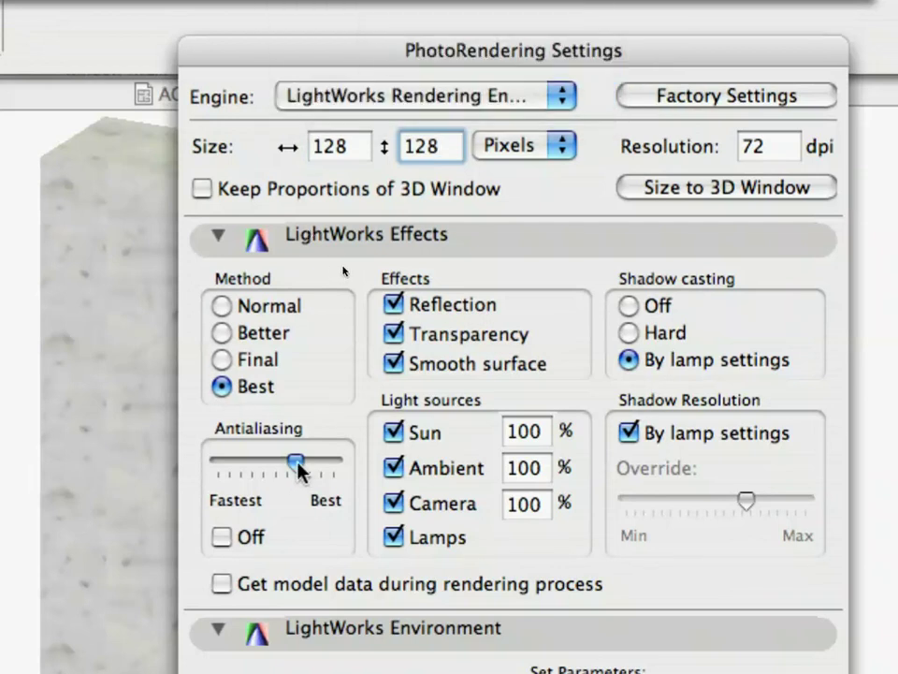
{"action": "left_click_drag", "start_coordinate": [297, 460], "coordinate": [409, 483]}
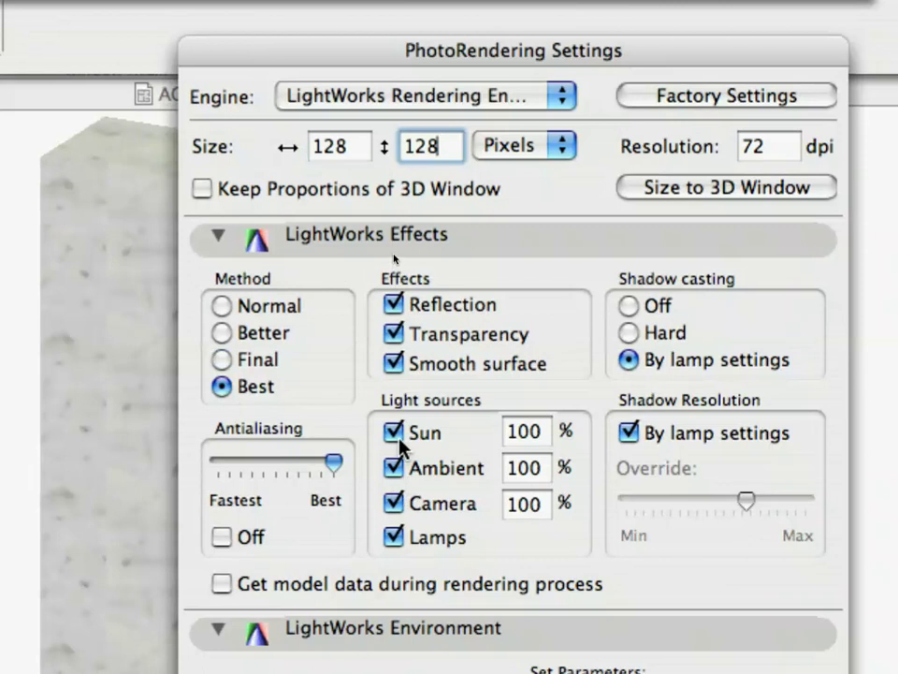
{"action": "left_click", "coordinate": [396, 436]}
{"action": "left_click", "coordinate": [396, 465]}
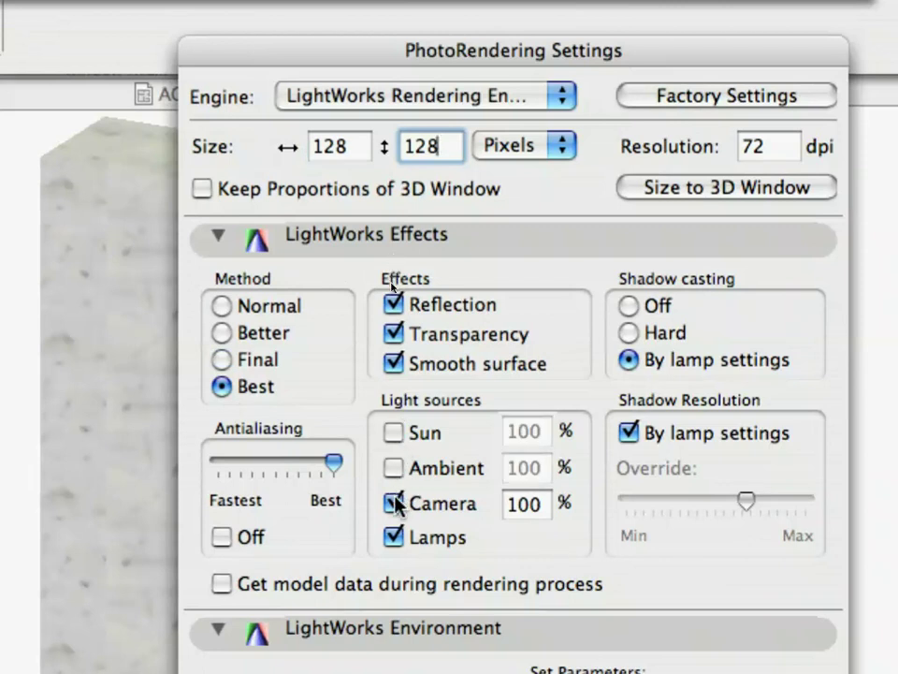
{"action": "left_click", "coordinate": [395, 504]}
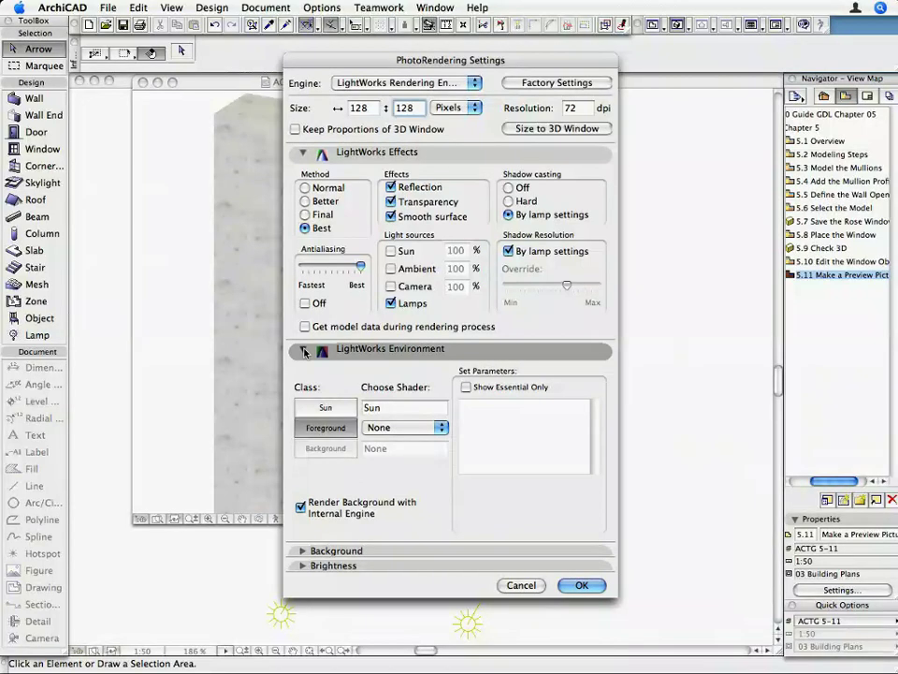
- Set both the render background's sky colour and ground colour to black
{"action": "left_click", "coordinate": [304, 350]}
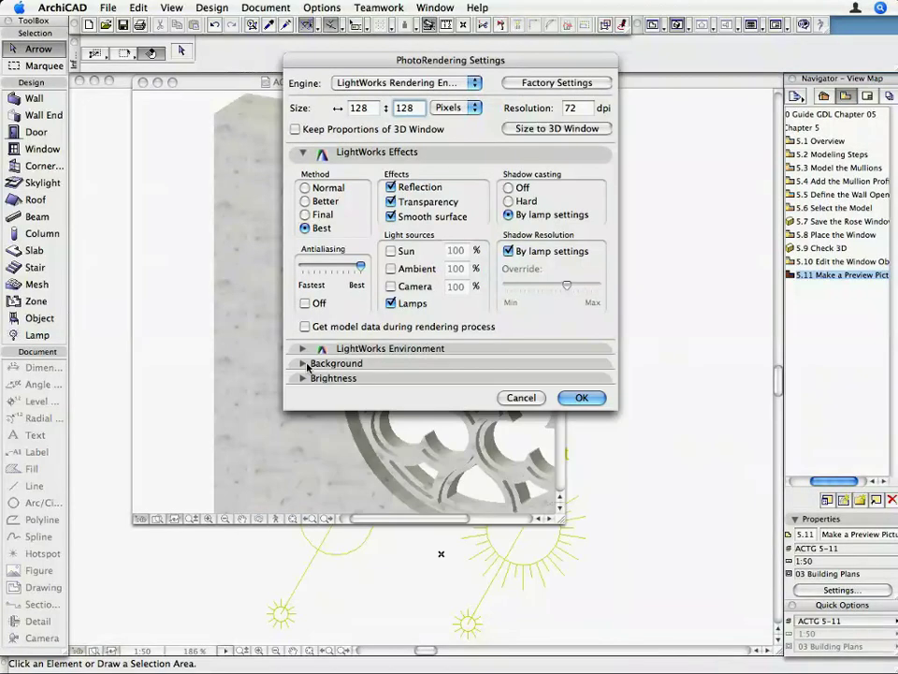
{"action": "left_click", "coordinate": [303, 364]}
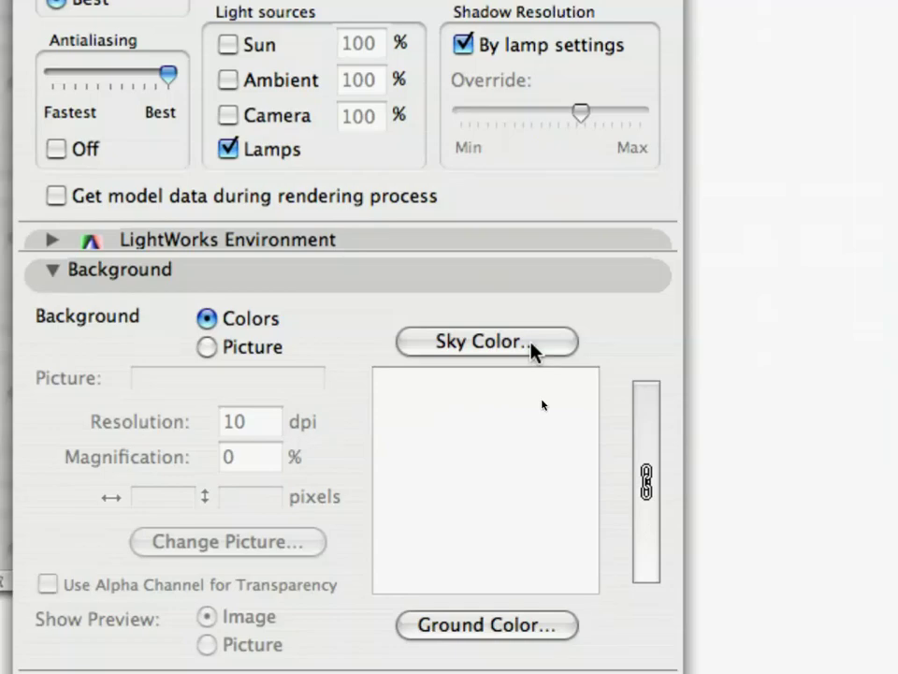
{"action": "left_click", "coordinate": [531, 351]}
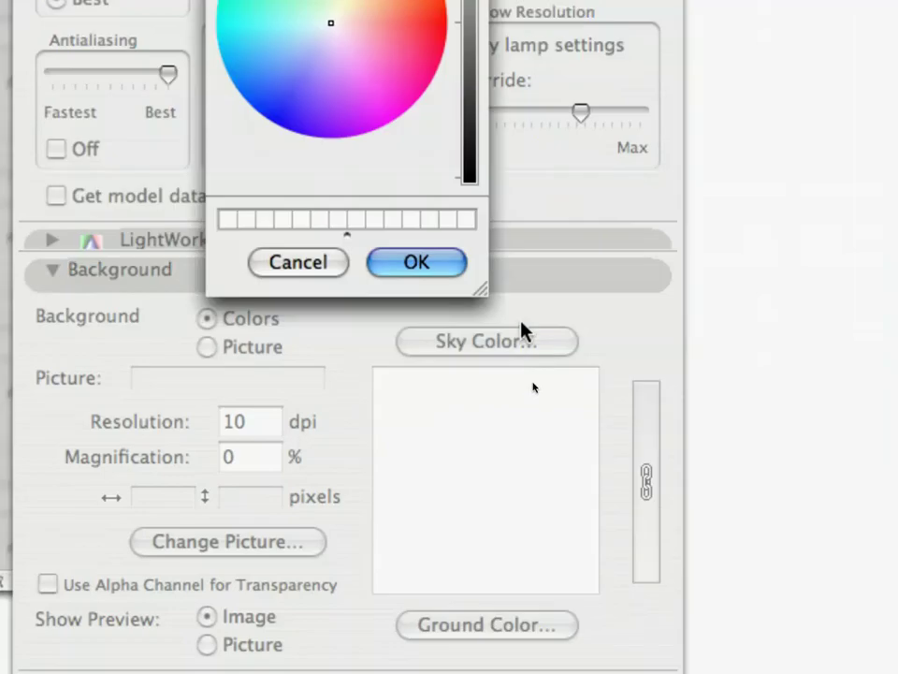
{"action": "left_click", "coordinate": [473, 181]}
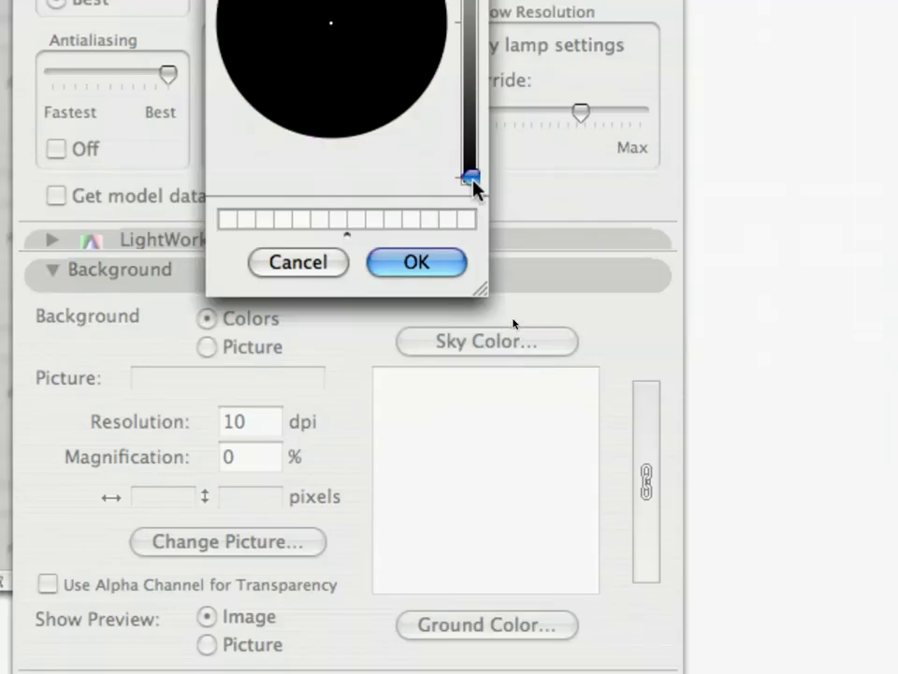
{"action": "left_click", "coordinate": [440, 265]}
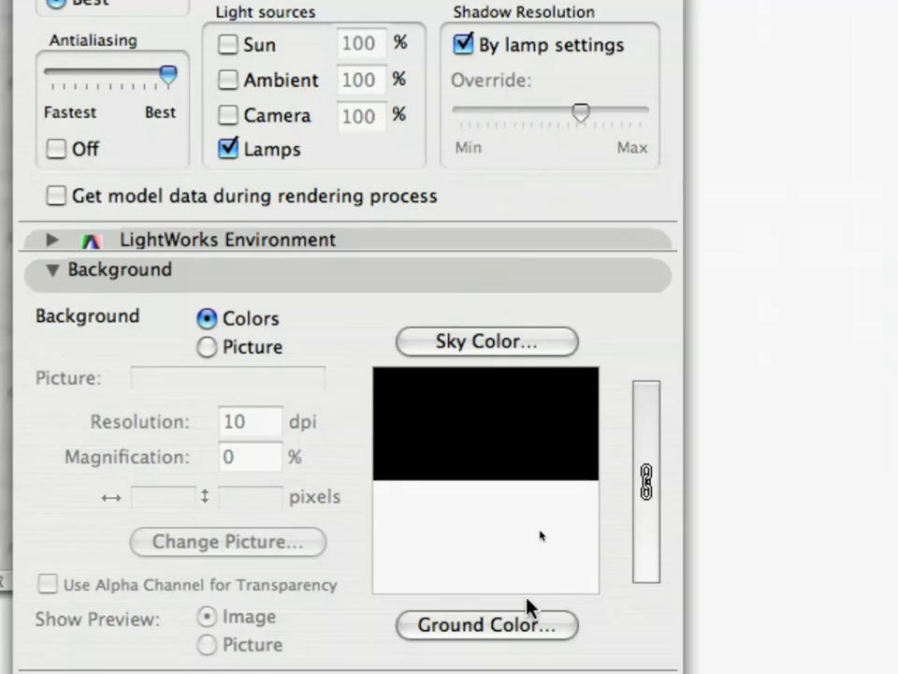
{"action": "left_click", "coordinate": [530, 625]}
{"action": "left_click_drag", "start_coordinate": [469, 145], "coordinate": [481, 221]}
{"action": "left_click", "coordinate": [445, 261]}
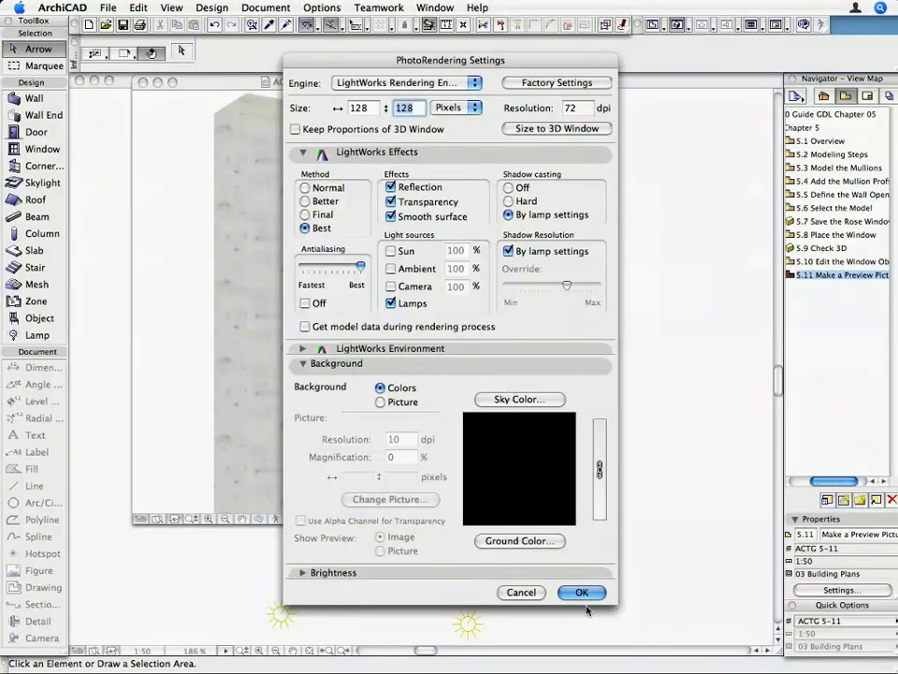
- Apply the render settings and zoom the 3D view in on the rose window tracery
{"action": "left_click", "coordinate": [582, 592]}
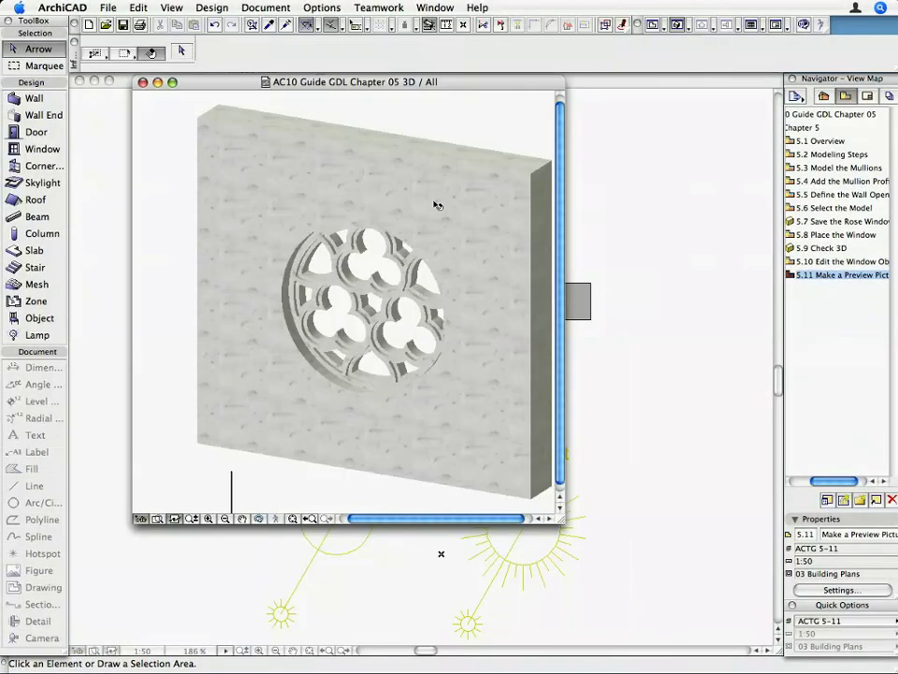
{"action": "scroll", "coordinate": [383, 319], "scroll_direction": "up", "scroll_amount": 5}
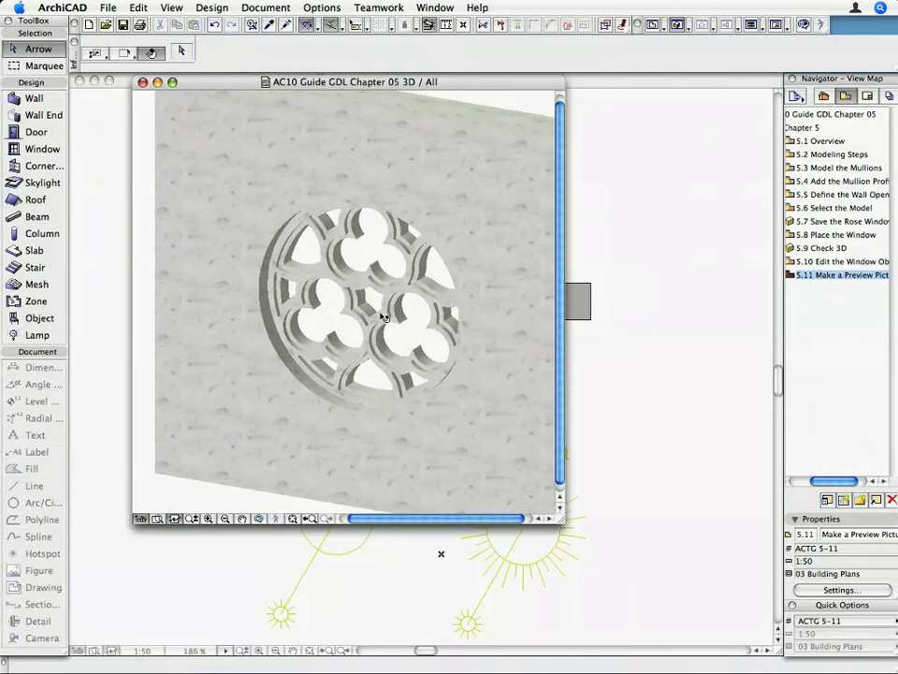
{"action": "scroll", "coordinate": [384, 318], "scroll_direction": "up", "scroll_amount": 3}
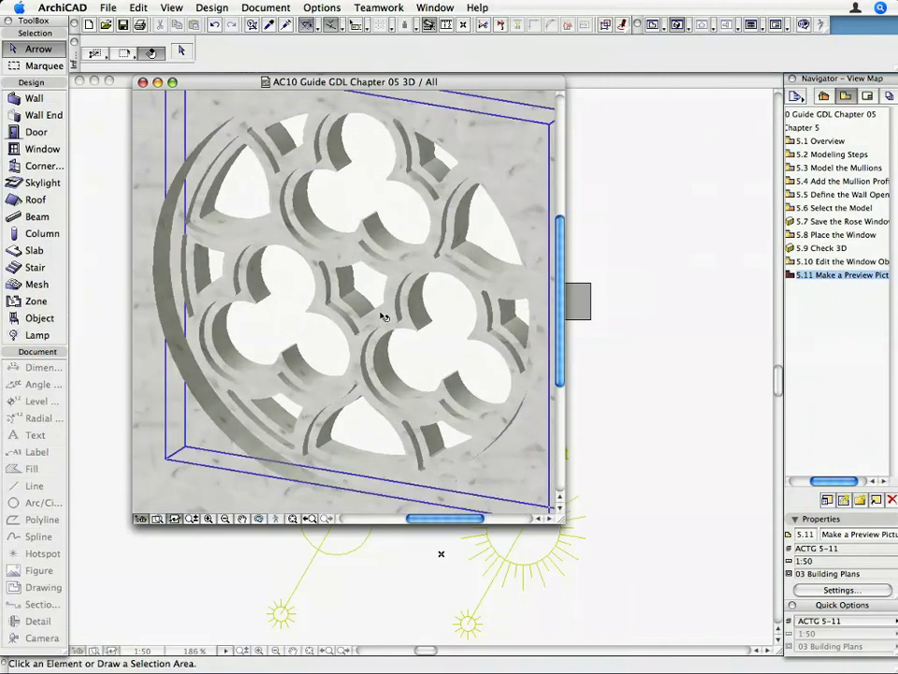
{"action": "left_click", "coordinate": [286, 7]}
{"action": "mouse_move", "coordinate": [412, 166]}
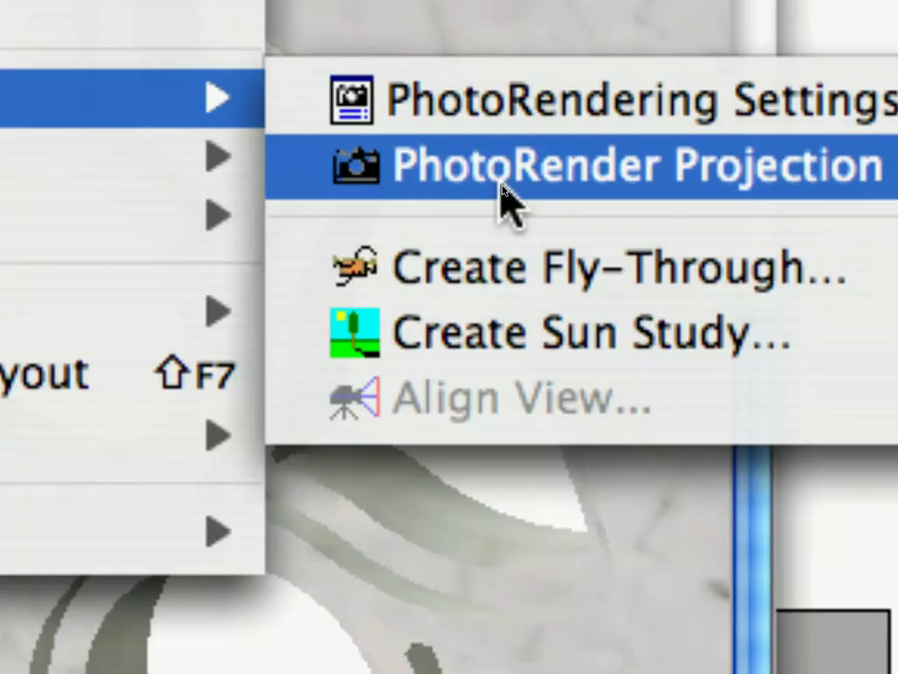
- PhotoRender the 3D projection to a 128×128 picture, then select all and copy it
{"action": "left_click", "coordinate": [503, 192]}
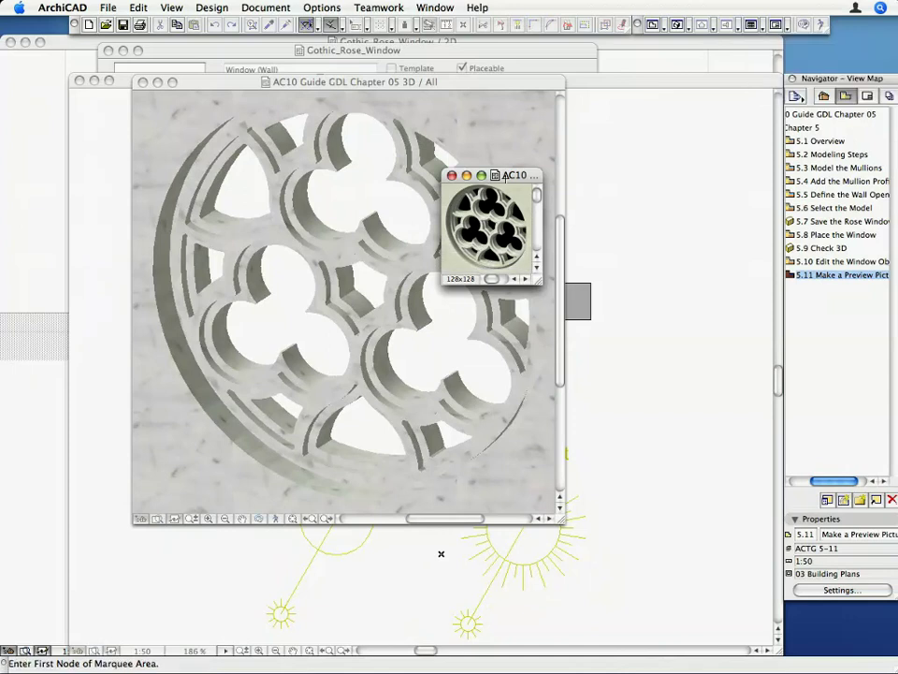
{"action": "left_click", "coordinate": [140, 7]}
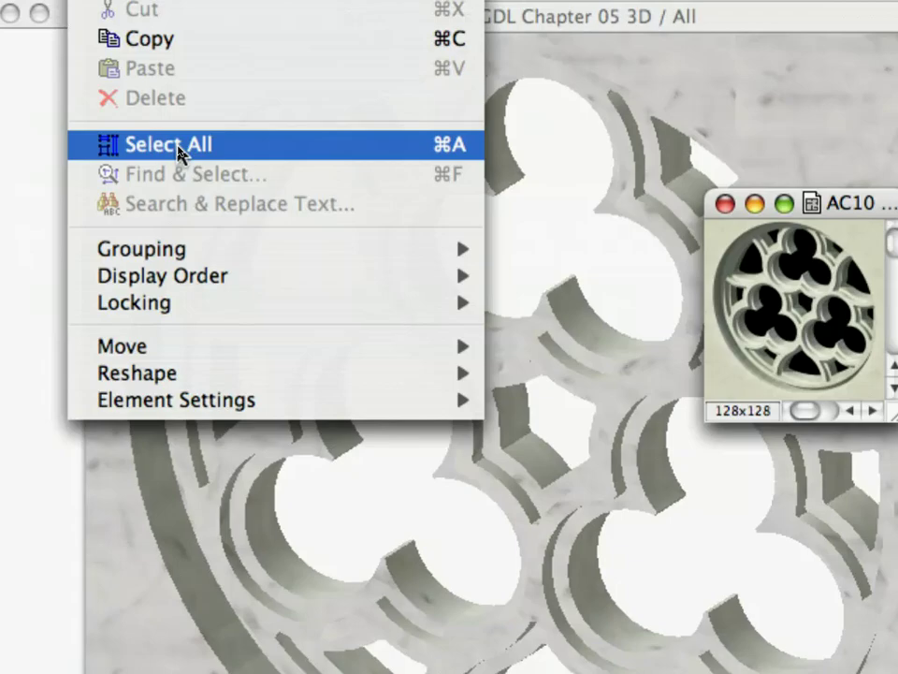
{"action": "left_click", "coordinate": [178, 149]}
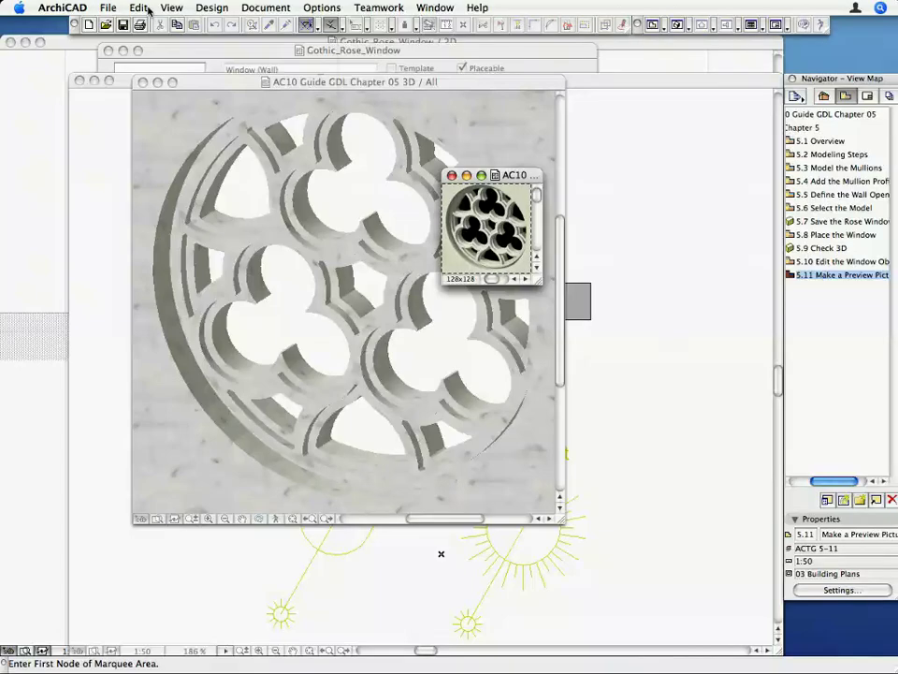
{"action": "left_click", "coordinate": [139, 8]}
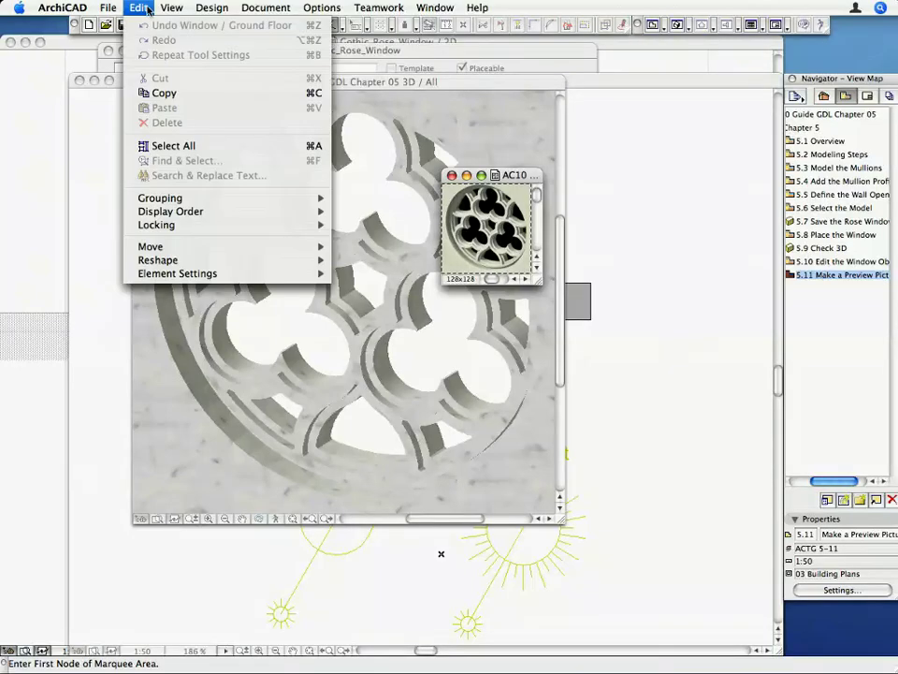
{"action": "left_click", "coordinate": [173, 93]}
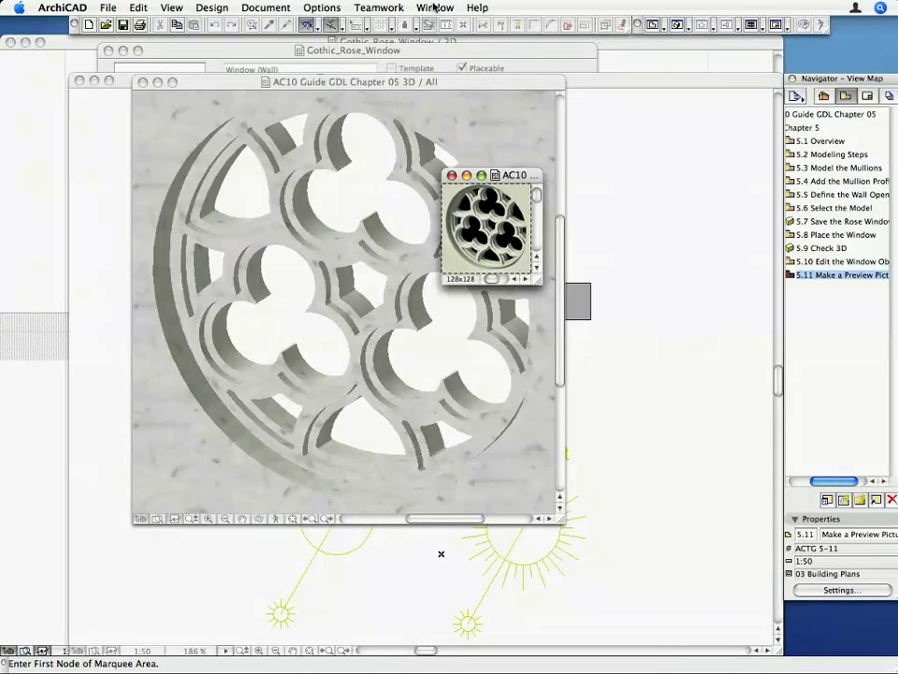
- Paste the rendered rose image as the Gothic_Rose_Window's preview picture and close the picture window
{"action": "left_click", "coordinate": [435, 8]}
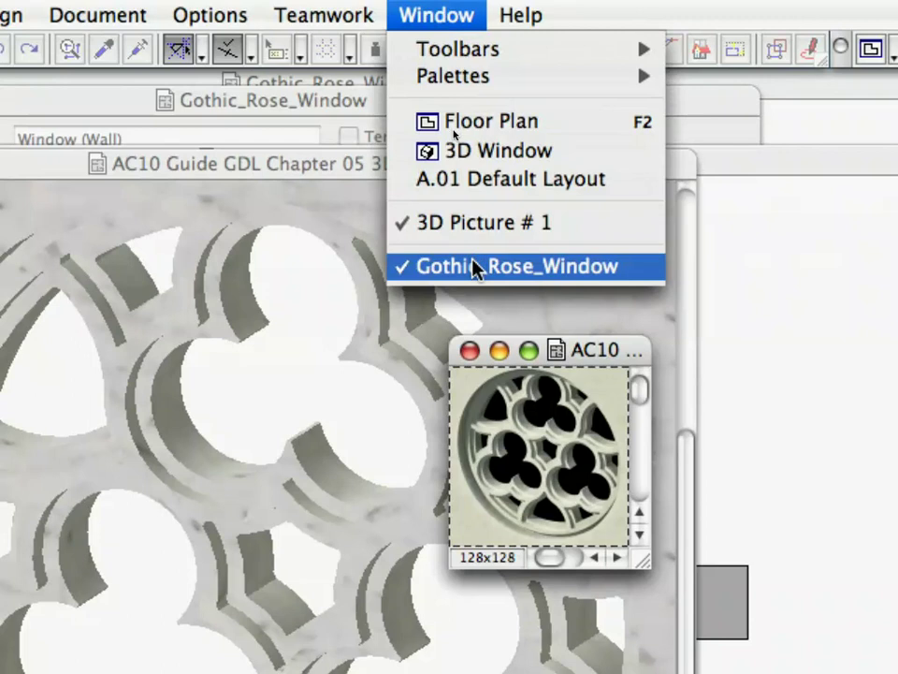
{"action": "left_click", "coordinate": [474, 266]}
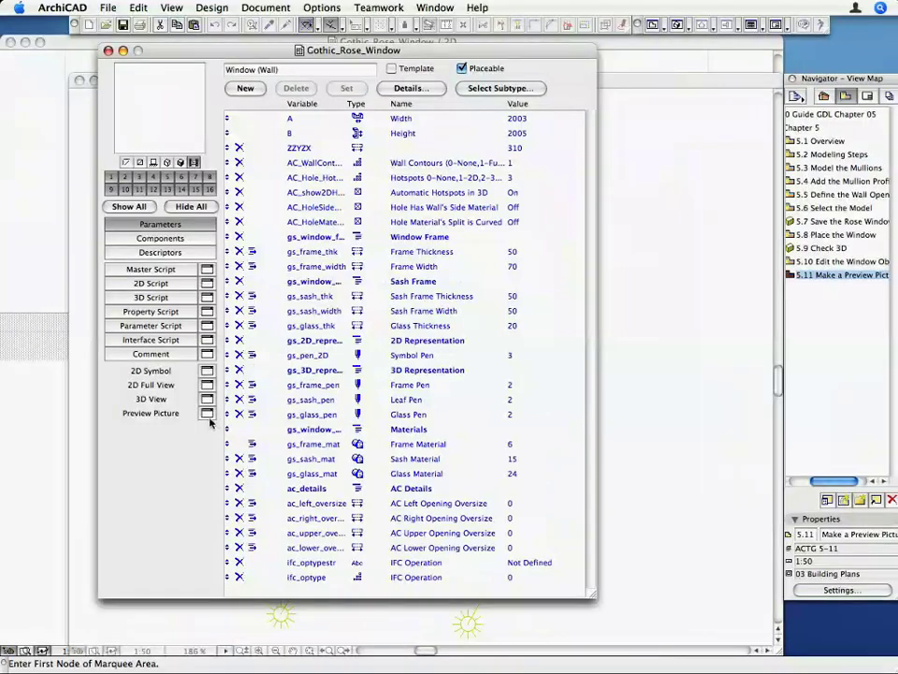
{"action": "left_click", "coordinate": [207, 413]}
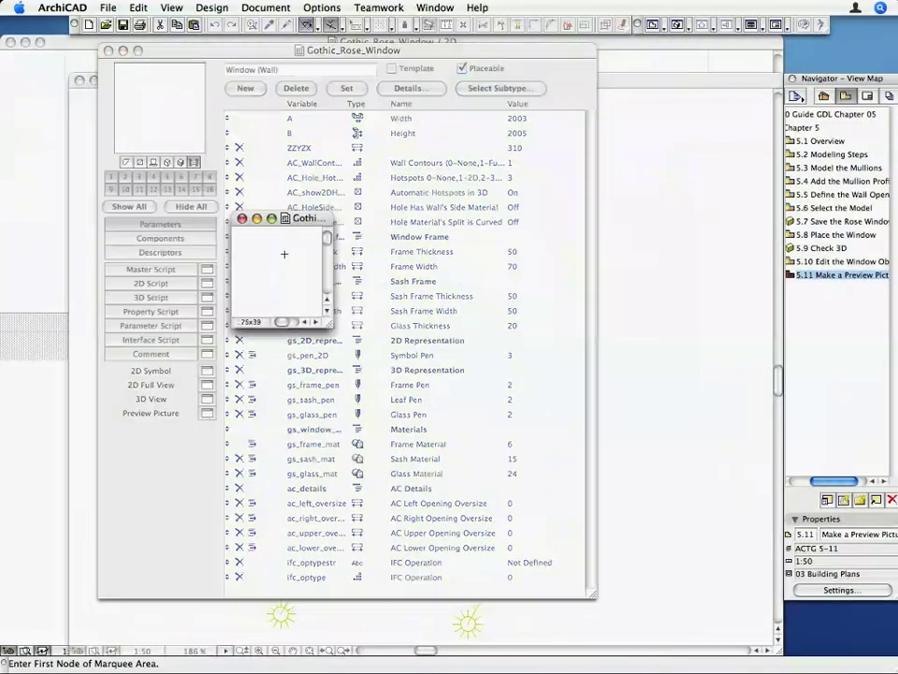
{"action": "left_click", "coordinate": [138, 7]}
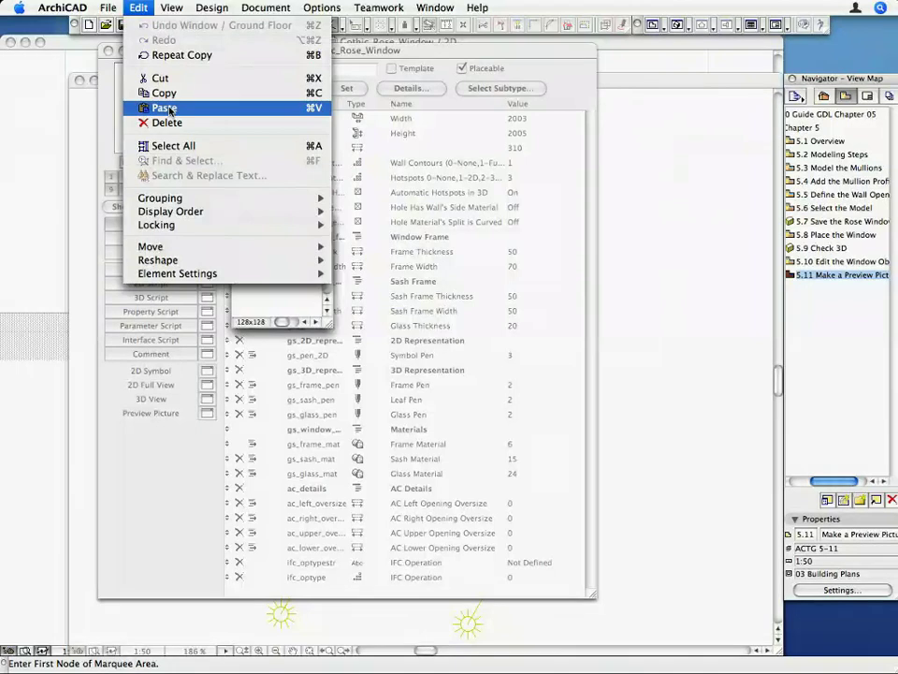
{"action": "left_click", "coordinate": [171, 116]}
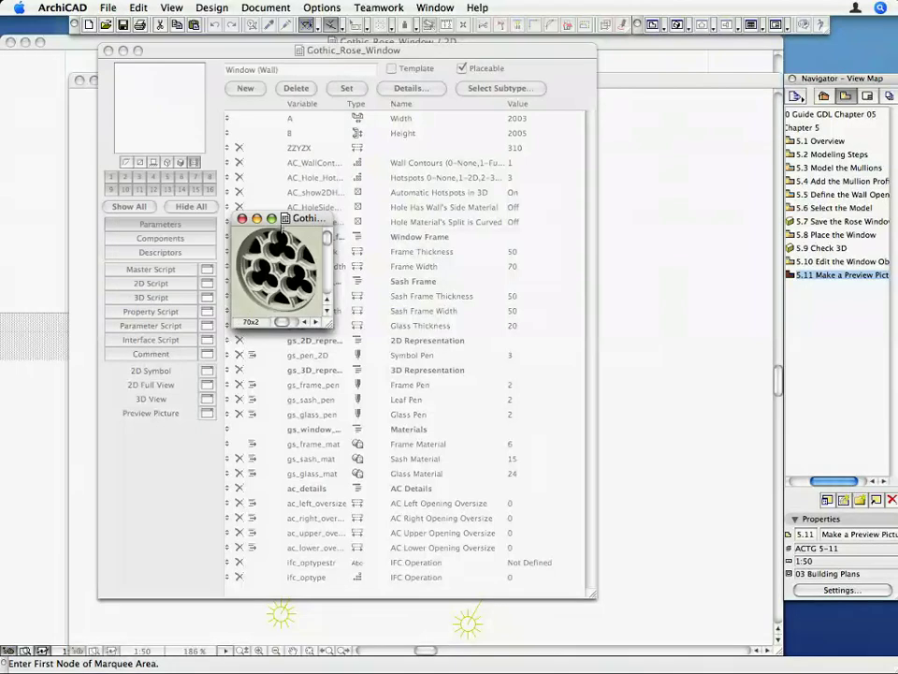
{"action": "left_click", "coordinate": [242, 219]}
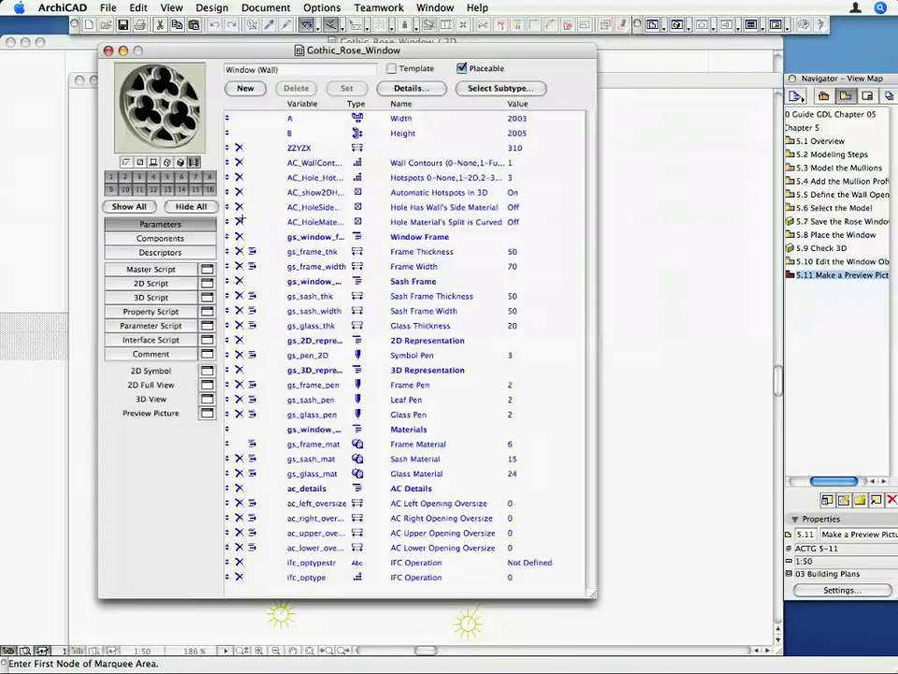
- Save the Gothic_Rose_Window library part and close its editor
{"action": "left_click", "coordinate": [109, 7]}
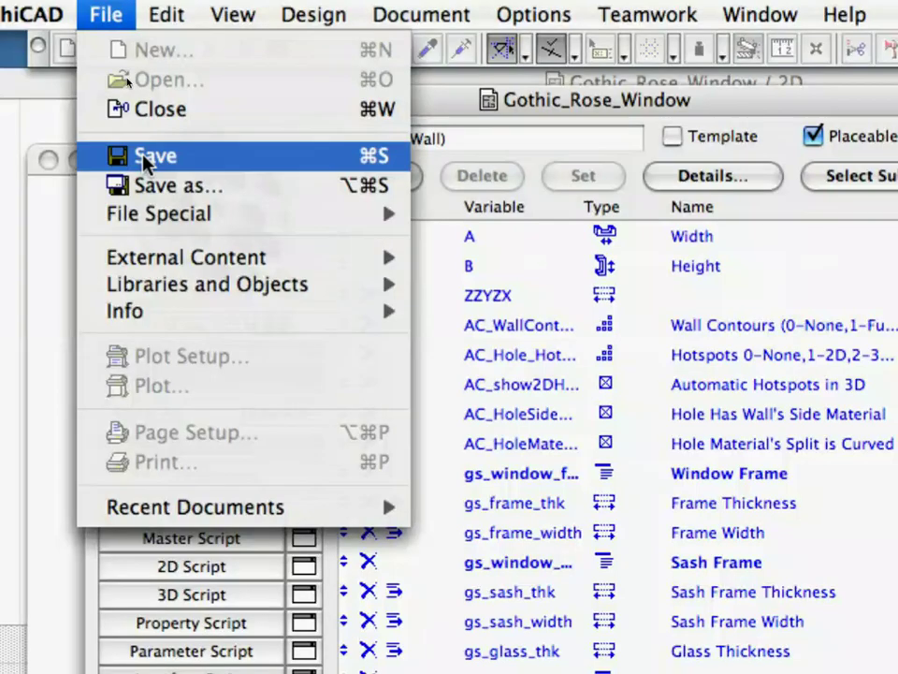
{"action": "left_click", "coordinate": [132, 78]}
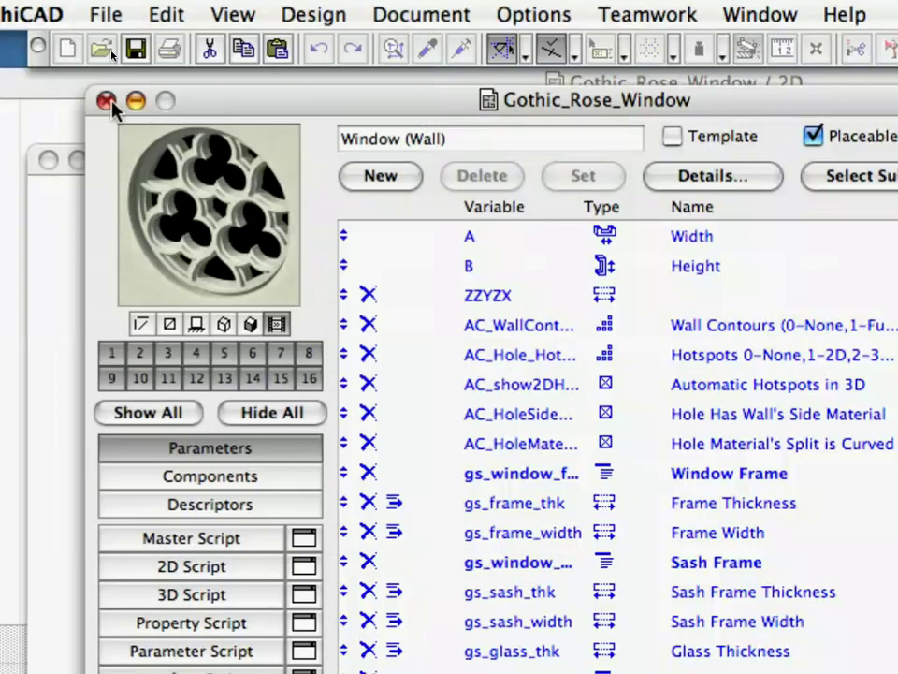
{"action": "left_click", "coordinate": [106, 99]}
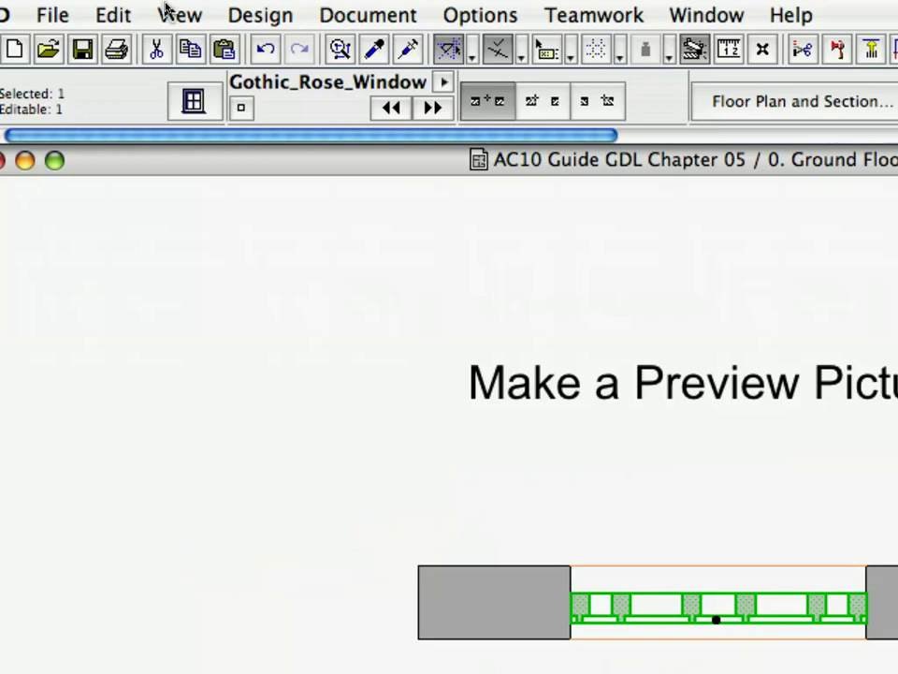
- Display the rendered white marble rose picture in the placed Gothic_Rose_Window's settings preview
{"action": "left_click", "coordinate": [202, 116]}
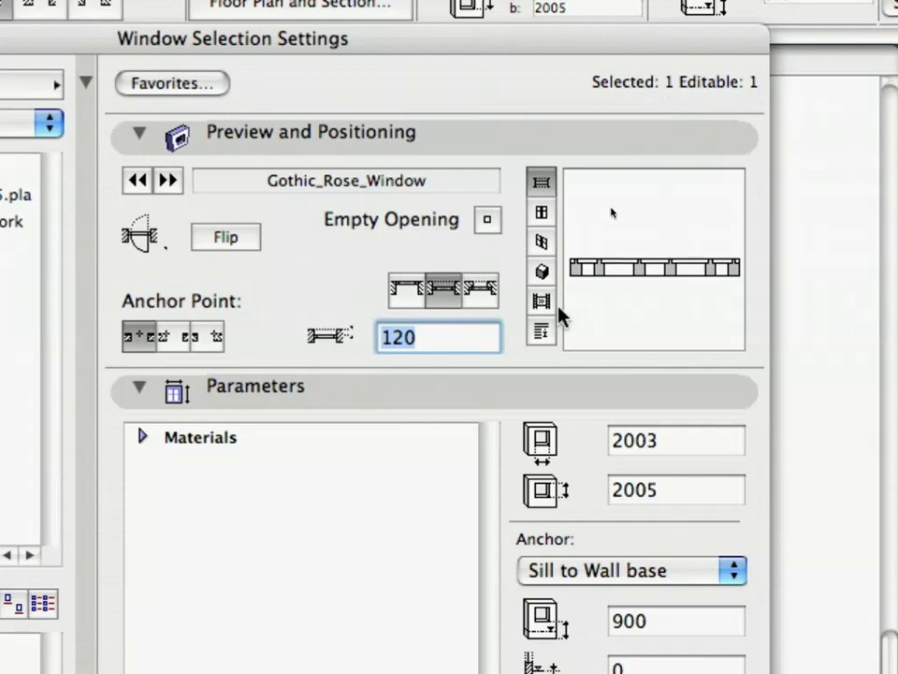
{"action": "left_click", "coordinate": [546, 306]}
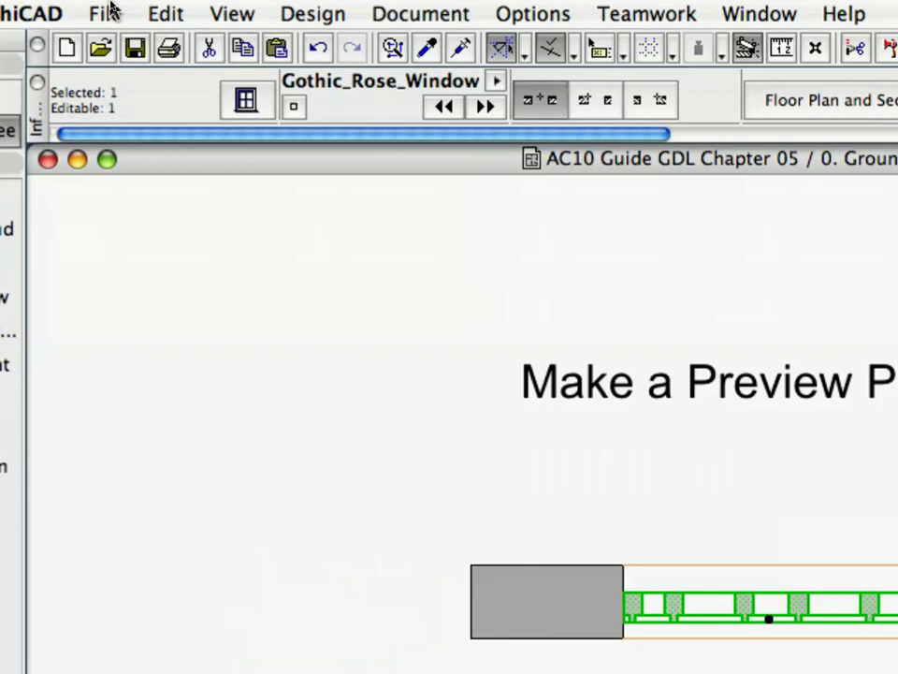
- Save the project containing the placed rose window from the File menu
{"action": "left_click", "coordinate": [110, 7]}
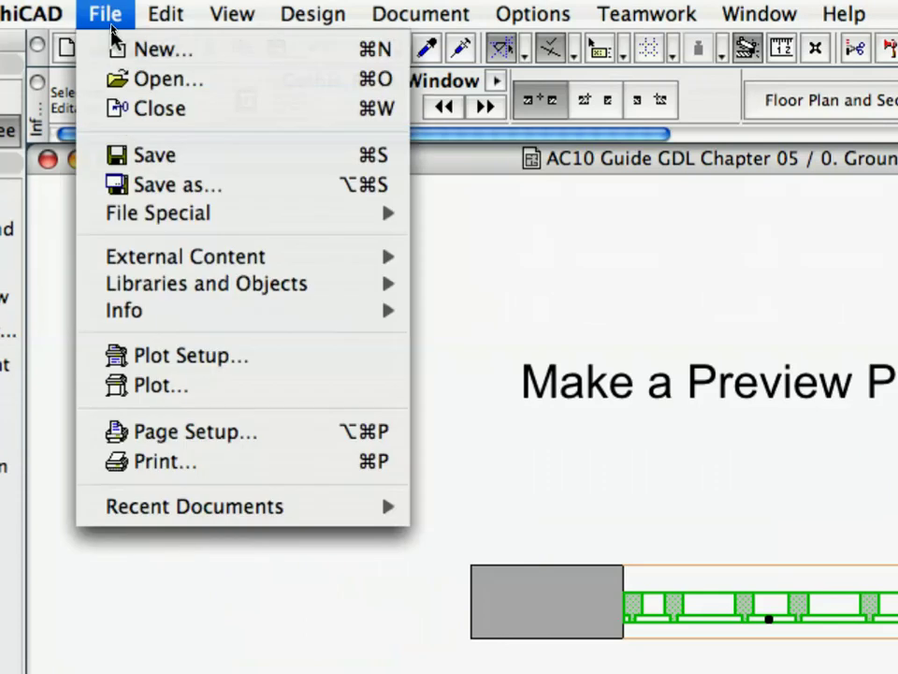